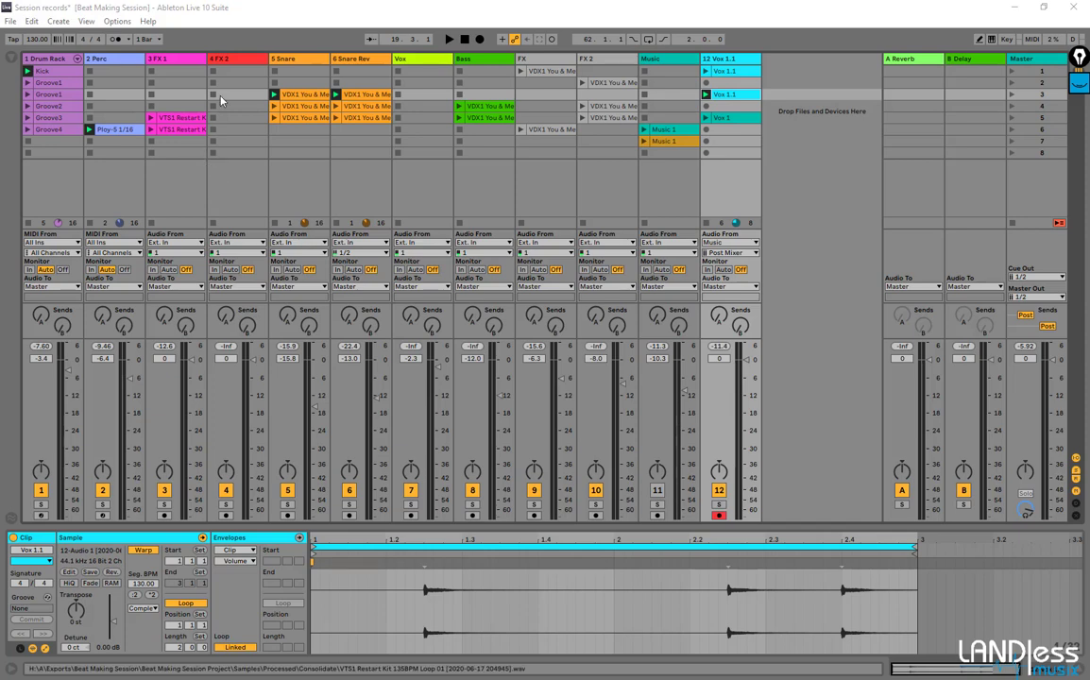
Solo the Music track and launch its Music 1 clip in scene 6.
{"action": "left_click", "coordinate": [721, 118]}
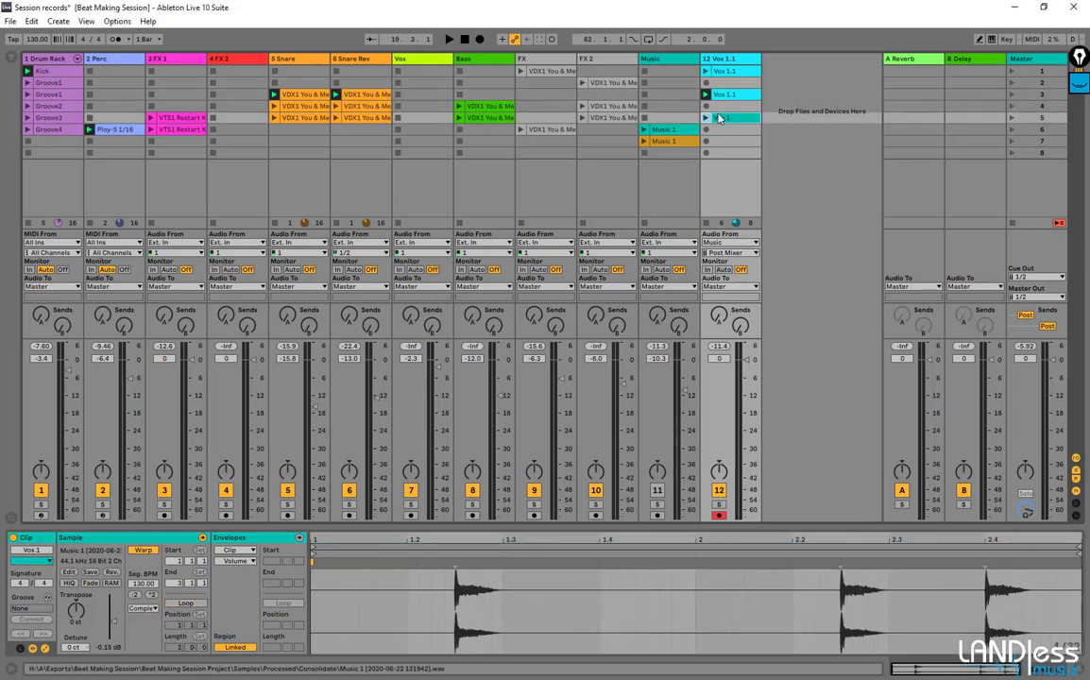
{"action": "left_click", "coordinate": [670, 131]}
{"action": "key", "text": "s"}
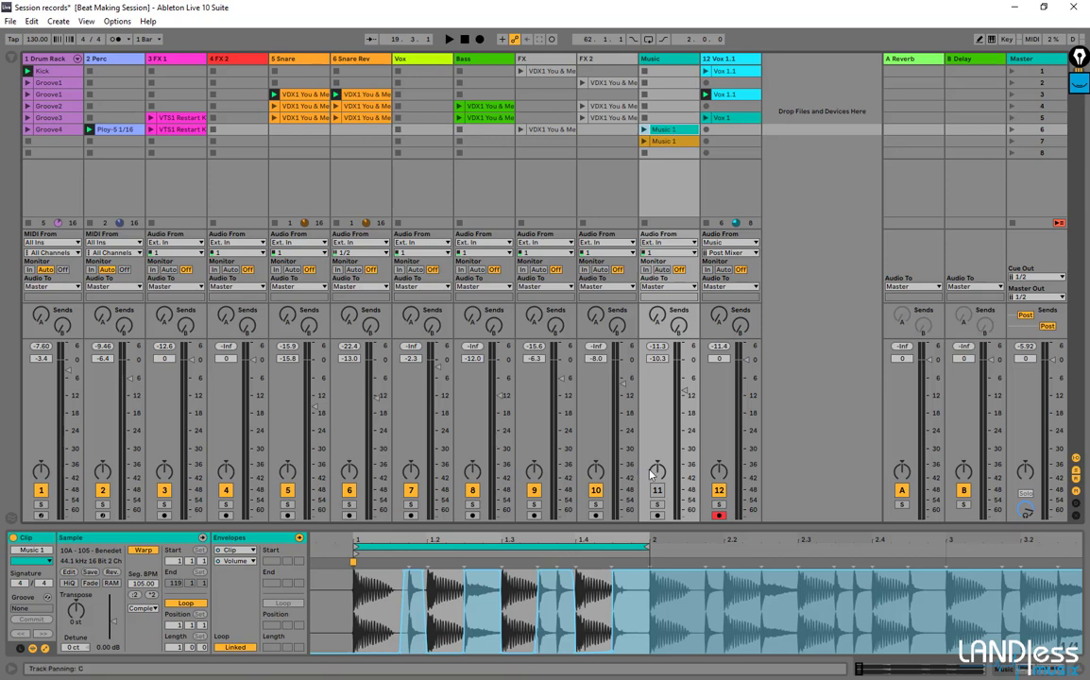
{"action": "left_click", "coordinate": [644, 129]}
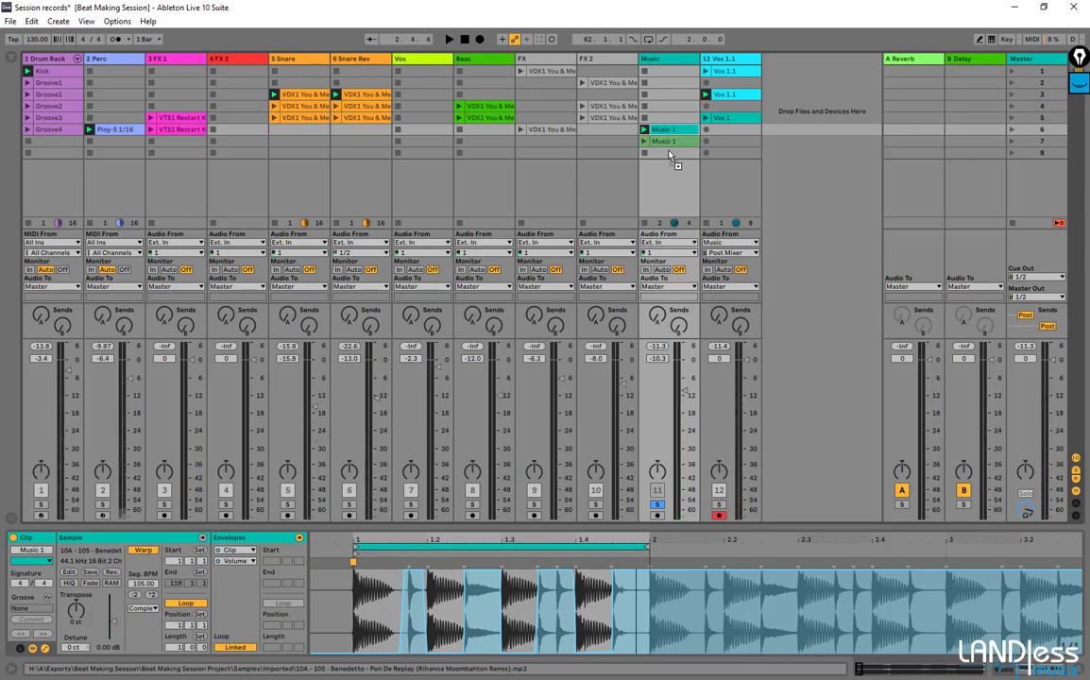
Duplicate the scene 6 Music 1 clip into scene 8 of the Music track and colour the copy yellow.
{"action": "key", "text": "ctrl+d"}
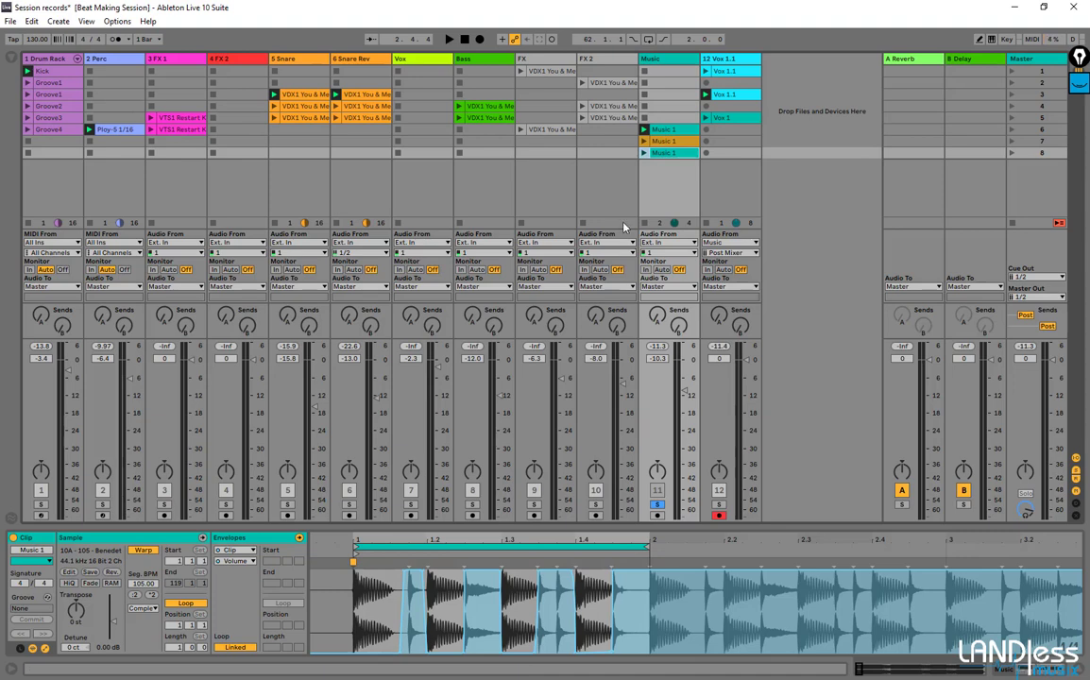
{"action": "right_click", "coordinate": [663, 152]}
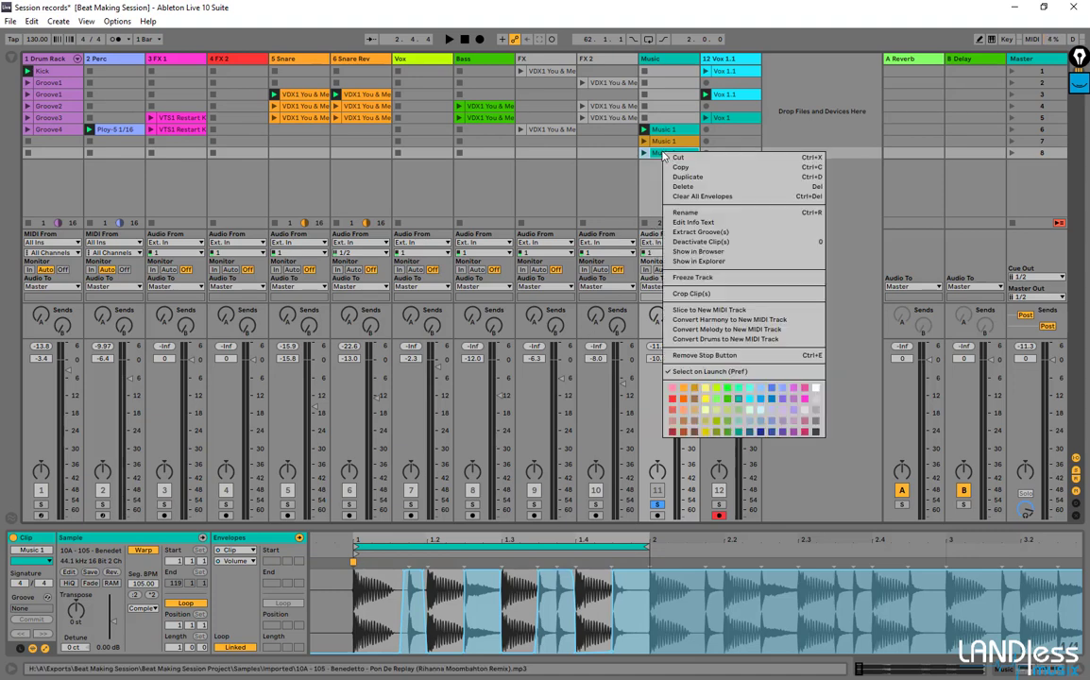
{"action": "left_click", "coordinate": [705, 398]}
{"action": "left_click", "coordinate": [664, 158]}
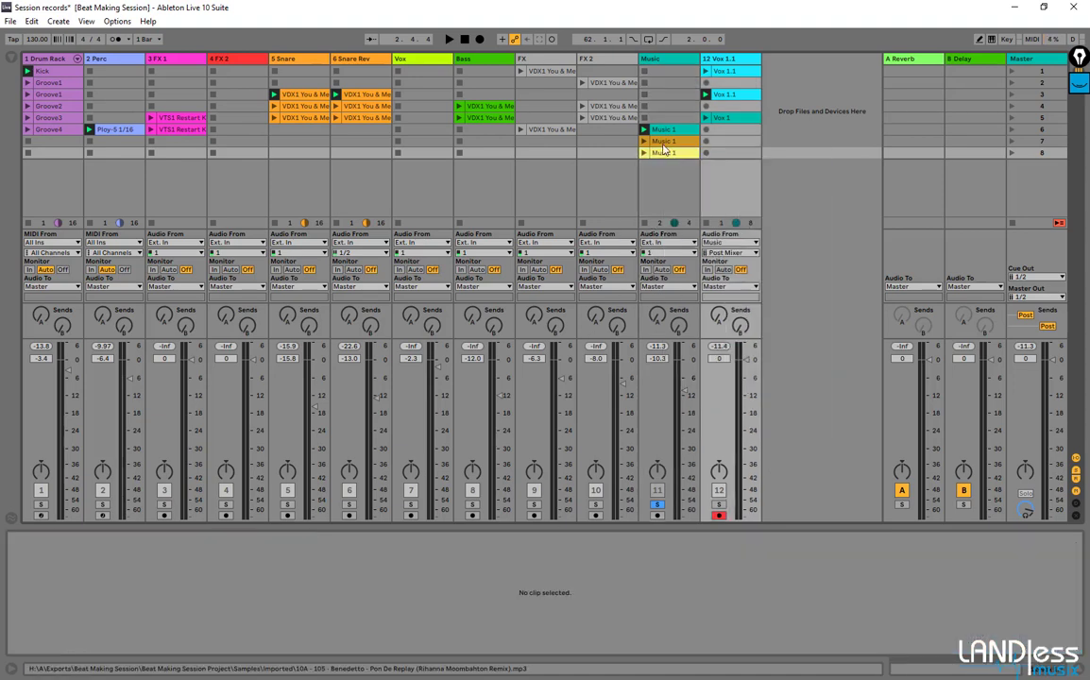
Rename the yellow clip in scene 8 as Loop.
{"action": "left_click", "coordinate": [663, 157]}
{"action": "right_click", "coordinate": [667, 157]}
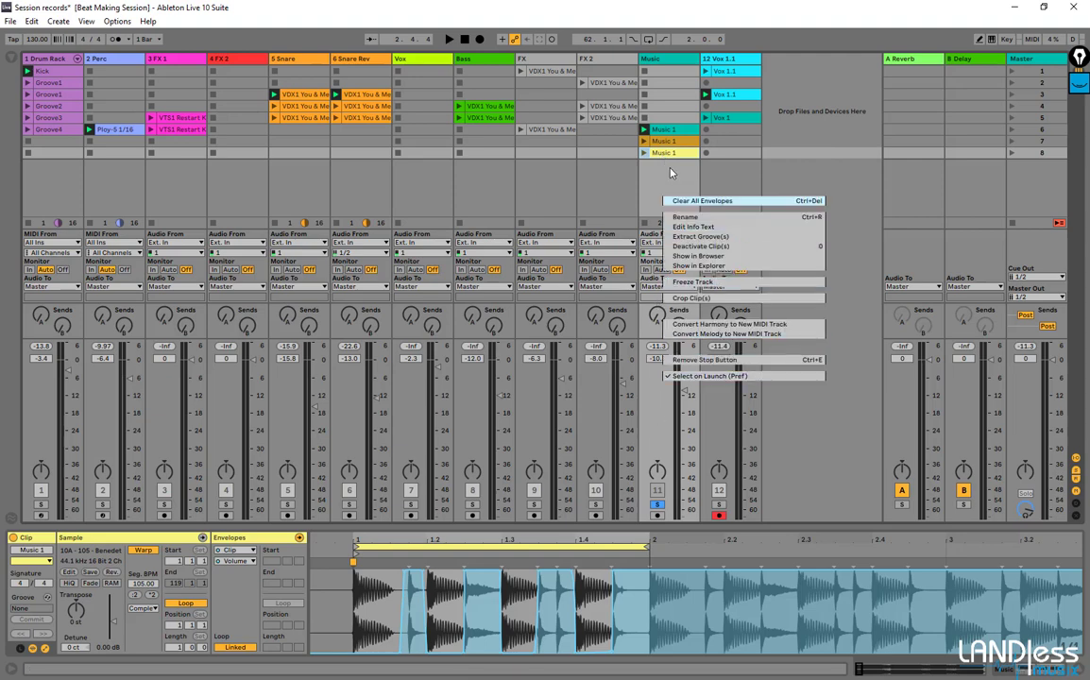
{"action": "left_click", "coordinate": [690, 217]}
{"action": "type", "text": "Loop"}
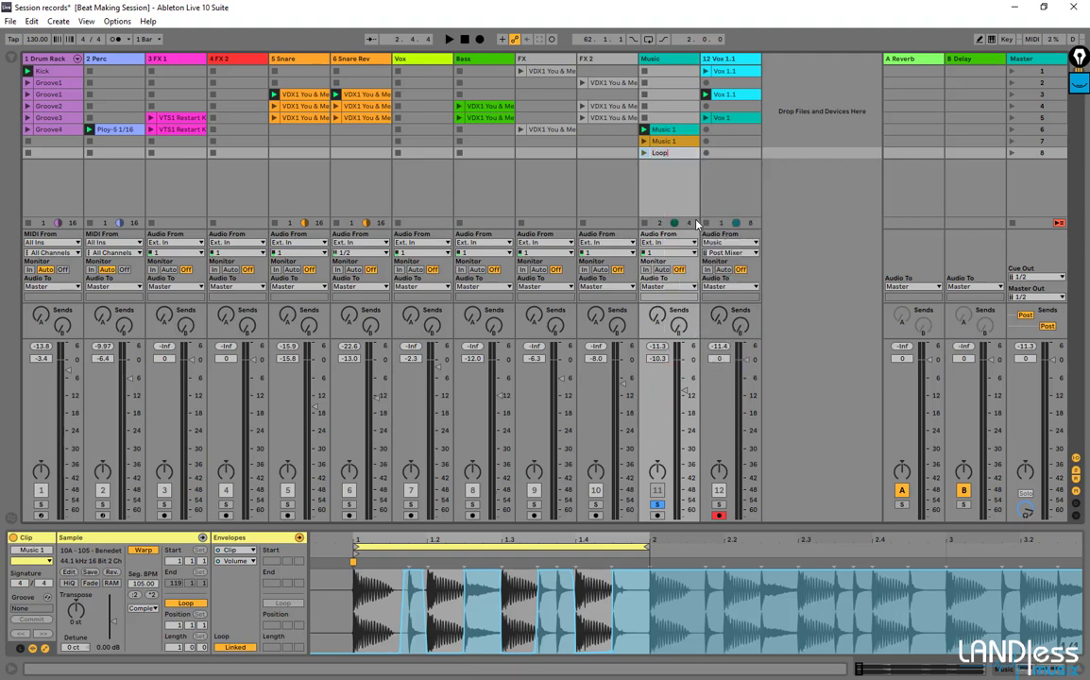
{"action": "key", "text": "Return"}
{"action": "left_click", "coordinate": [652, 178]}
Delete all volume envelope breakpoints of the Loop clip.
{"action": "left_click", "coordinate": [658, 153]}
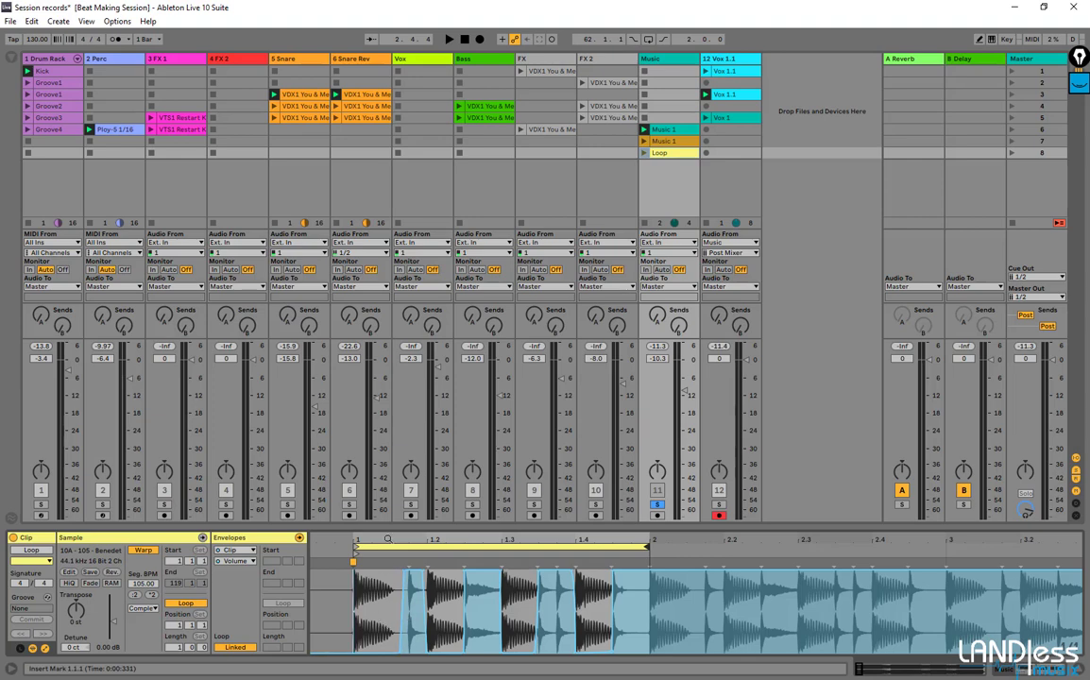
{"action": "left_click_drag", "start_coordinate": [321, 604], "coordinate": [423, 602]}
{"action": "key", "text": "ctrl+a"}
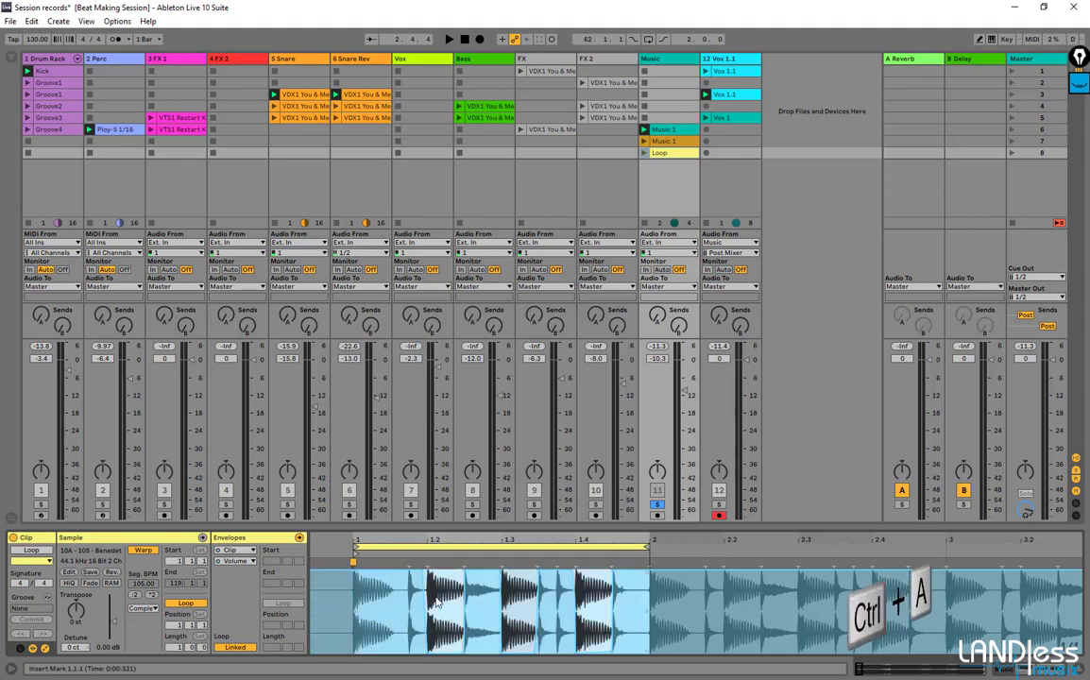
{"action": "key", "text": "Delete"}
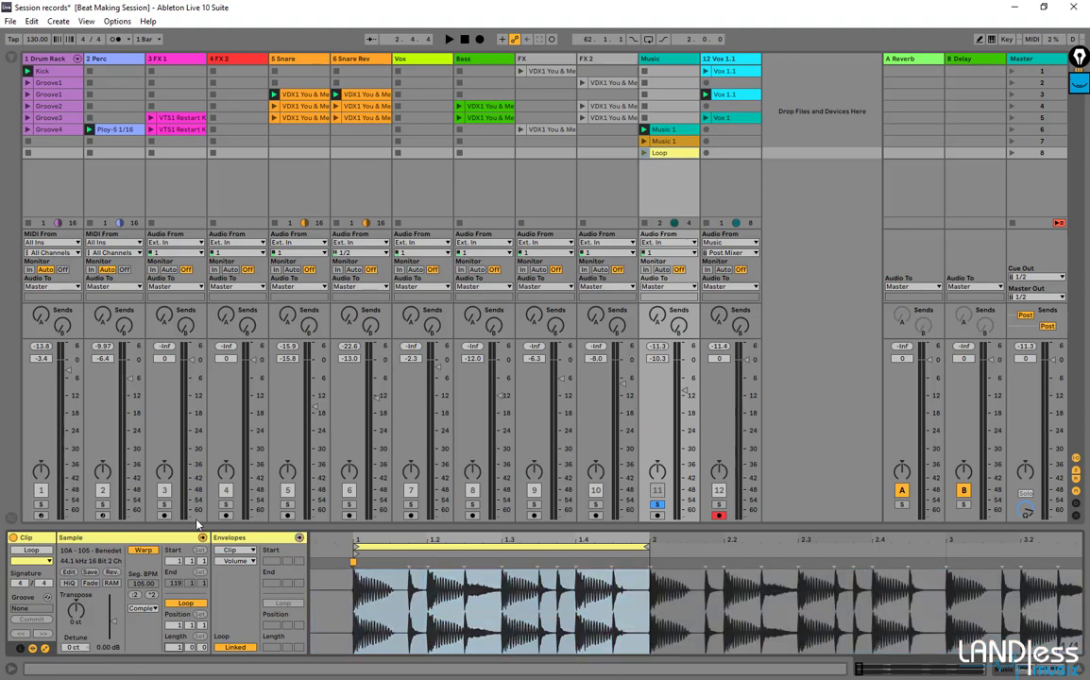
Crop the Loop clip's sample to its one-bar loop region and launch the clip.
{"action": "left_click", "coordinate": [146, 541]}
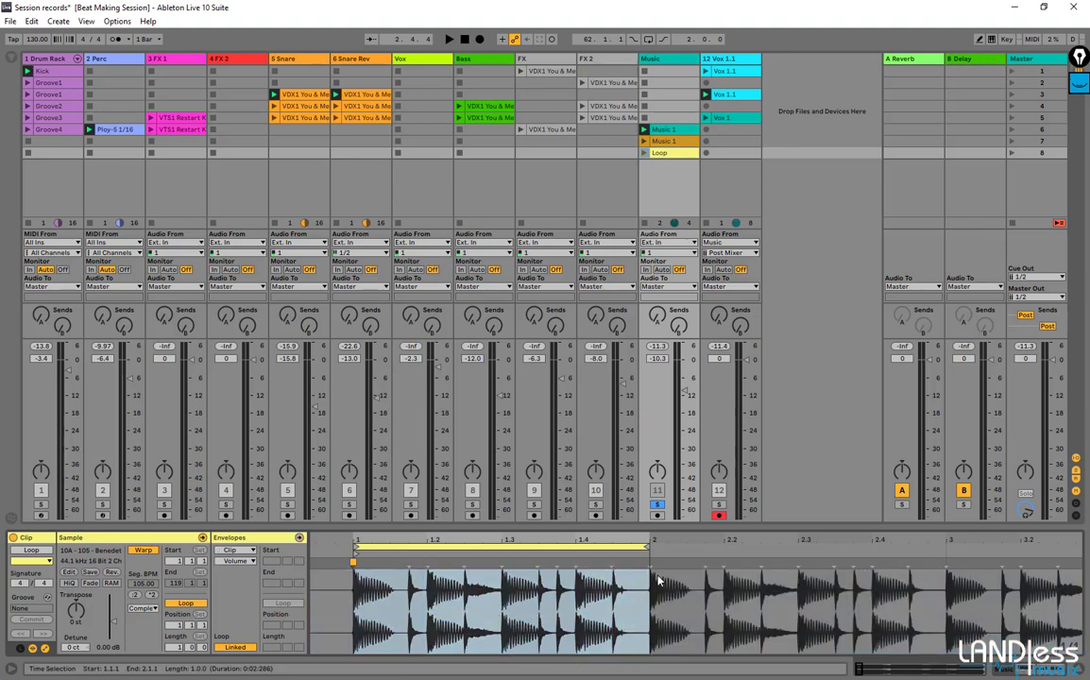
{"action": "key", "text": "minus"}
{"action": "key", "text": "minus"}
{"action": "key", "text": "minus"}
{"action": "key", "text": "minus"}
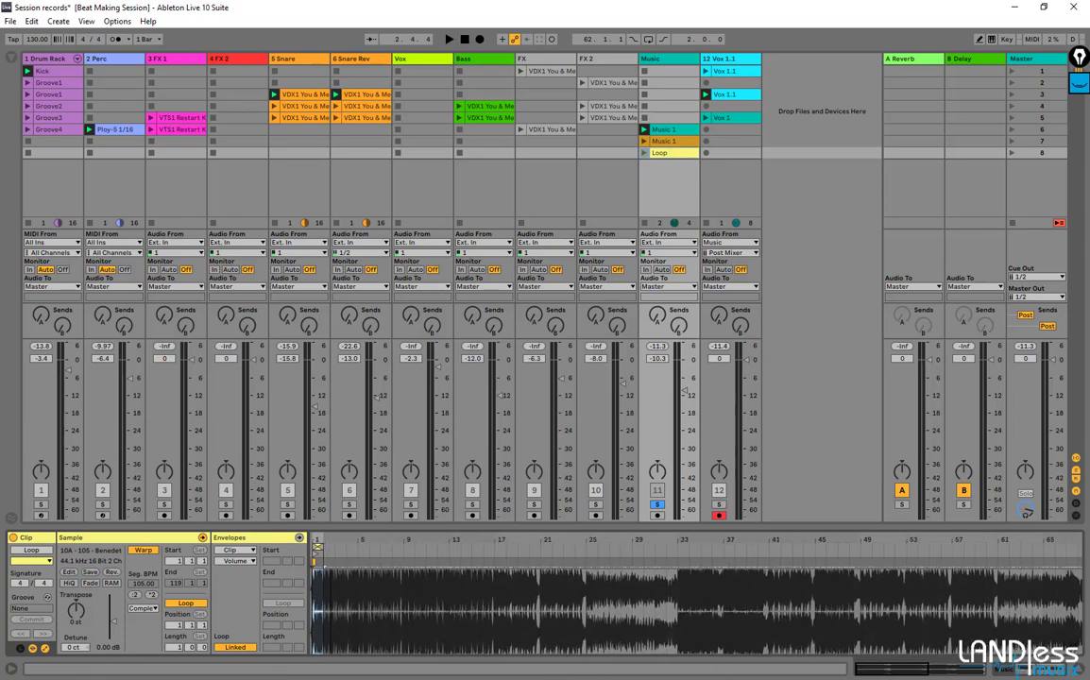
{"action": "key", "text": "plus"}
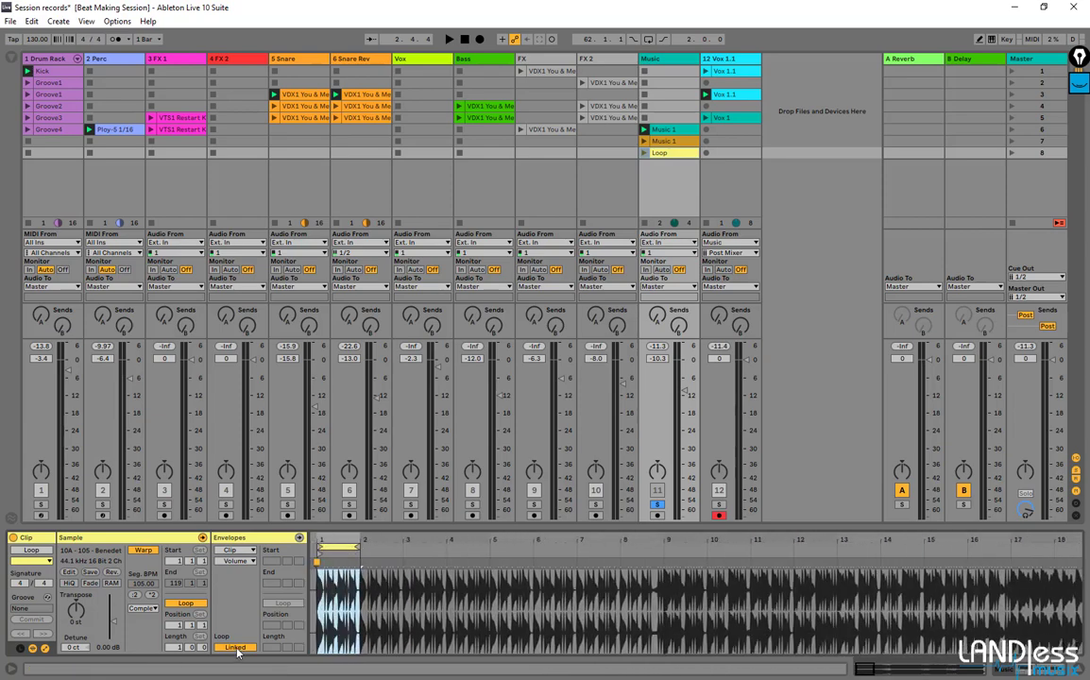
{"action": "right_click", "coordinate": [334, 605]}
{"action": "left_click", "coordinate": [410, 400]}
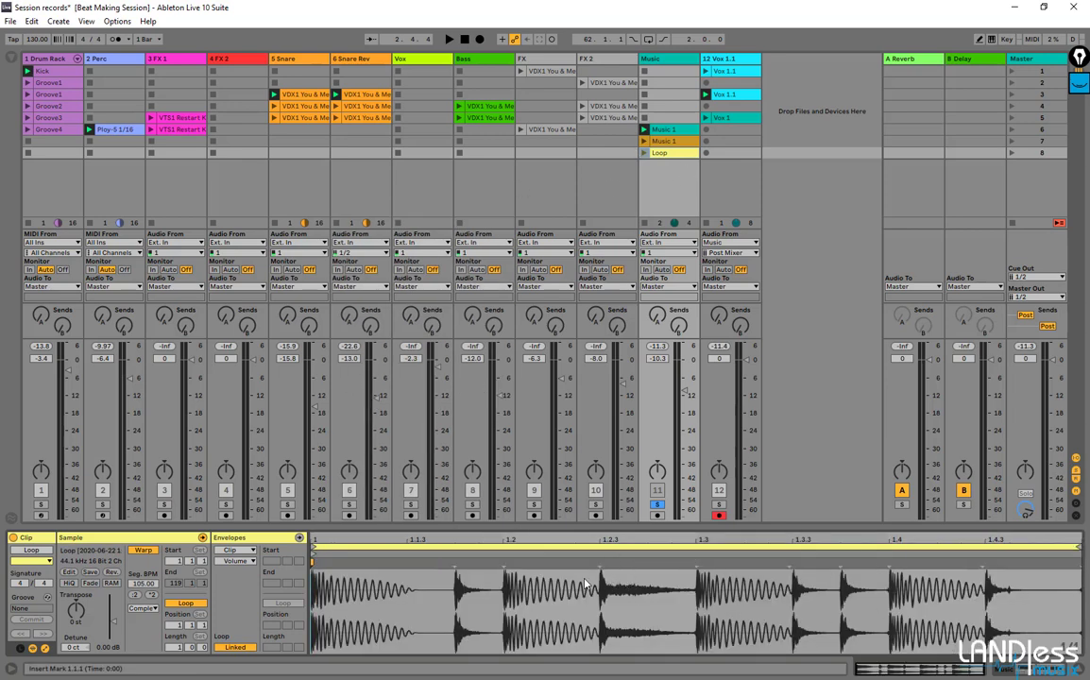
{"action": "left_click", "coordinate": [643, 155]}
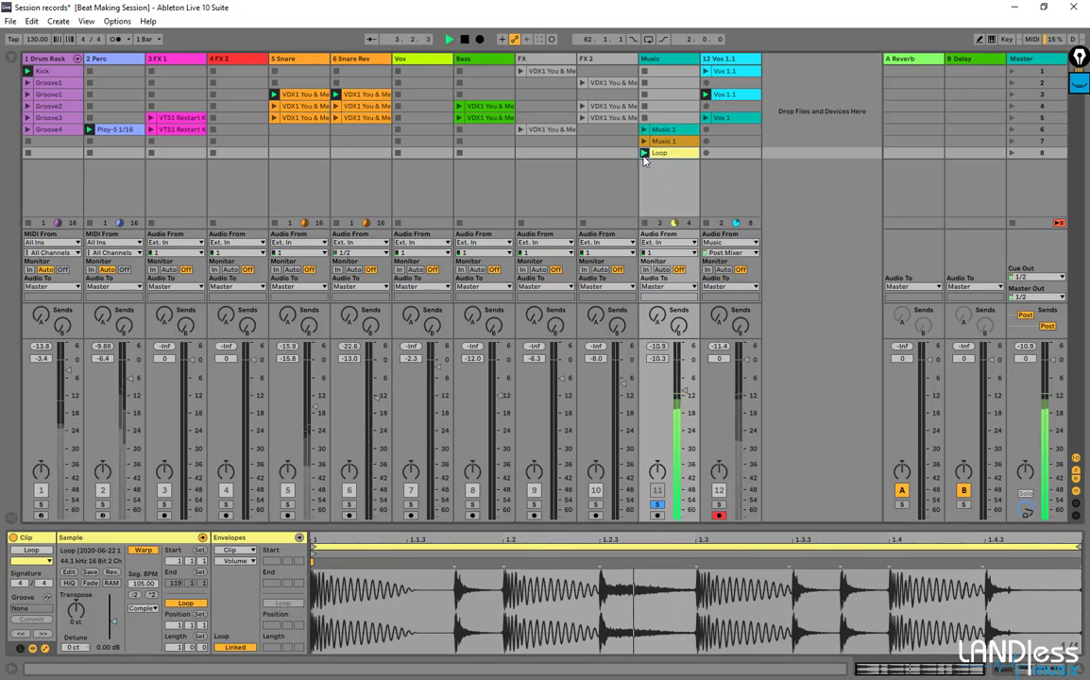
Slice the Loop clip to a new MIDI track with one slice per Transient and the Built-in slicing preset.
{"action": "right_click", "coordinate": [665, 155]}
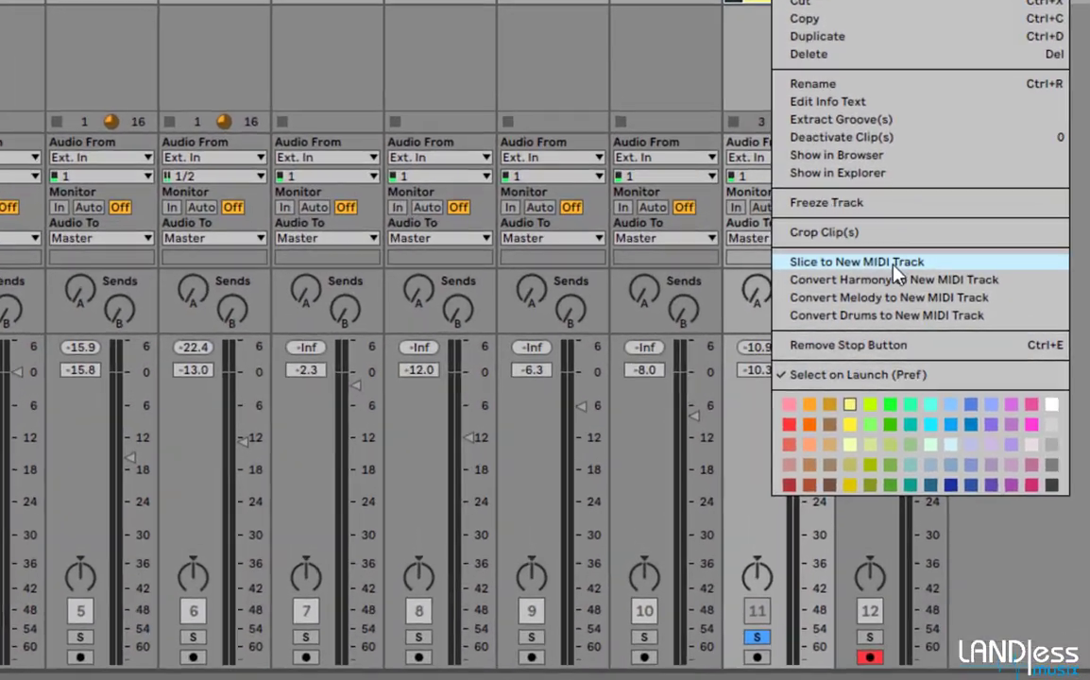
{"action": "left_click", "coordinate": [820, 280]}
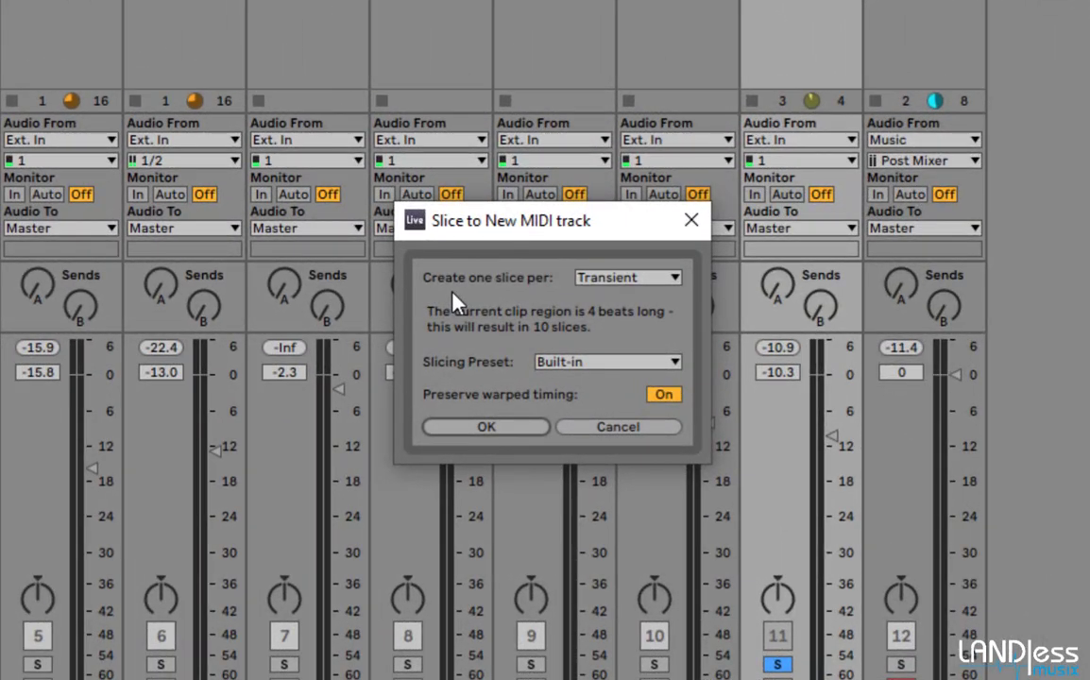
{"action": "left_click", "coordinate": [648, 278]}
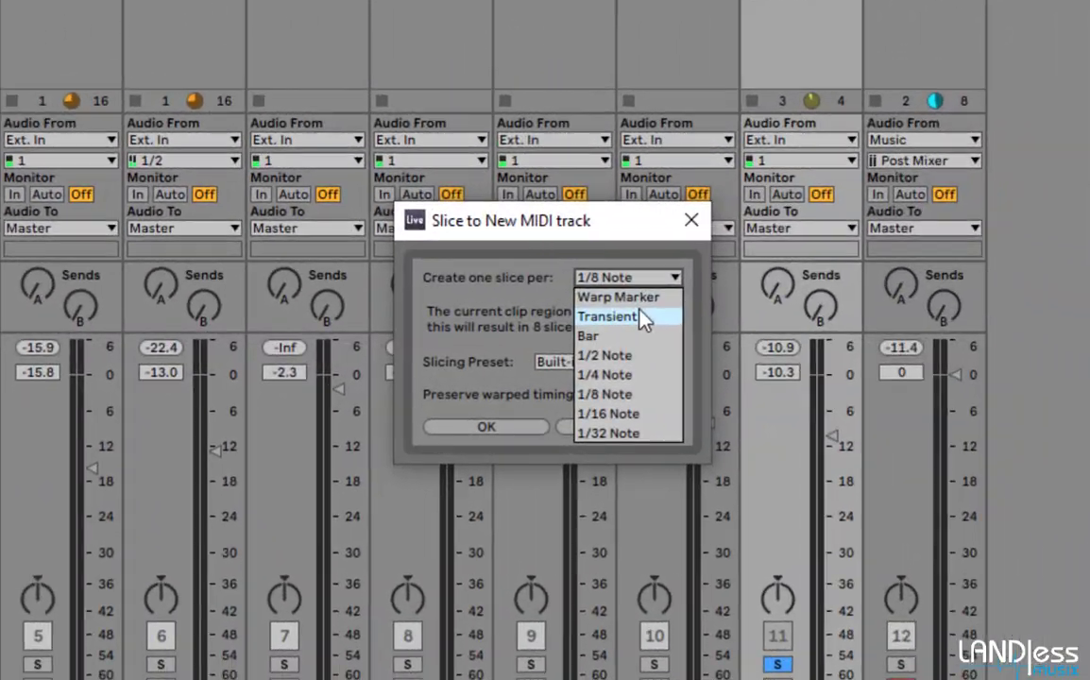
{"action": "left_click", "coordinate": [643, 317]}
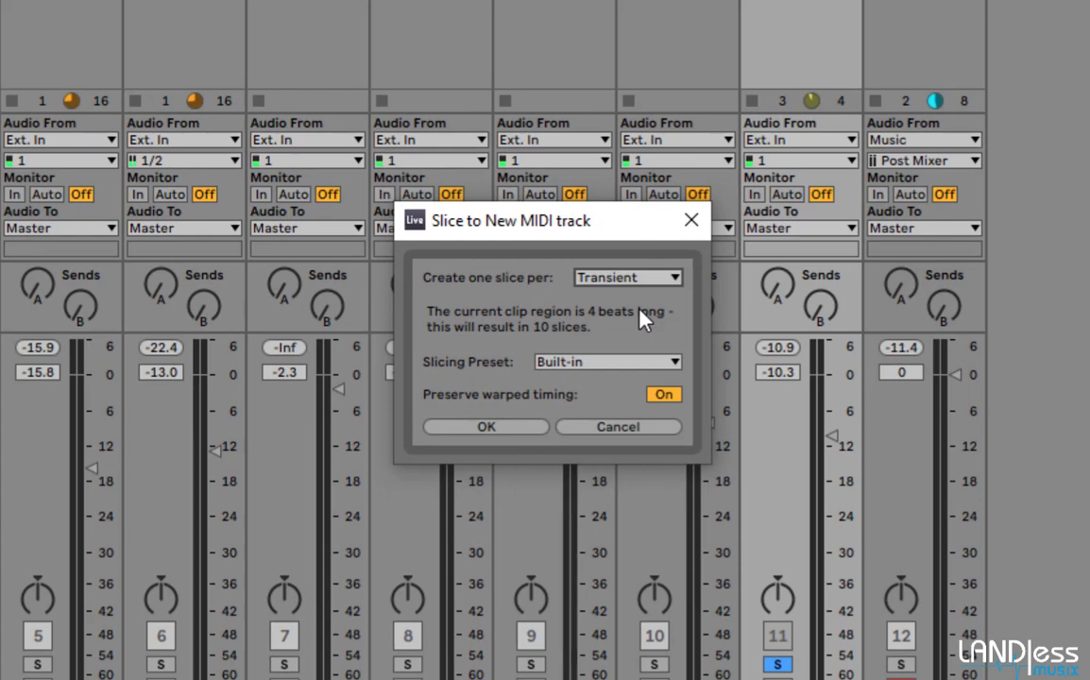
{"action": "left_click", "coordinate": [579, 367]}
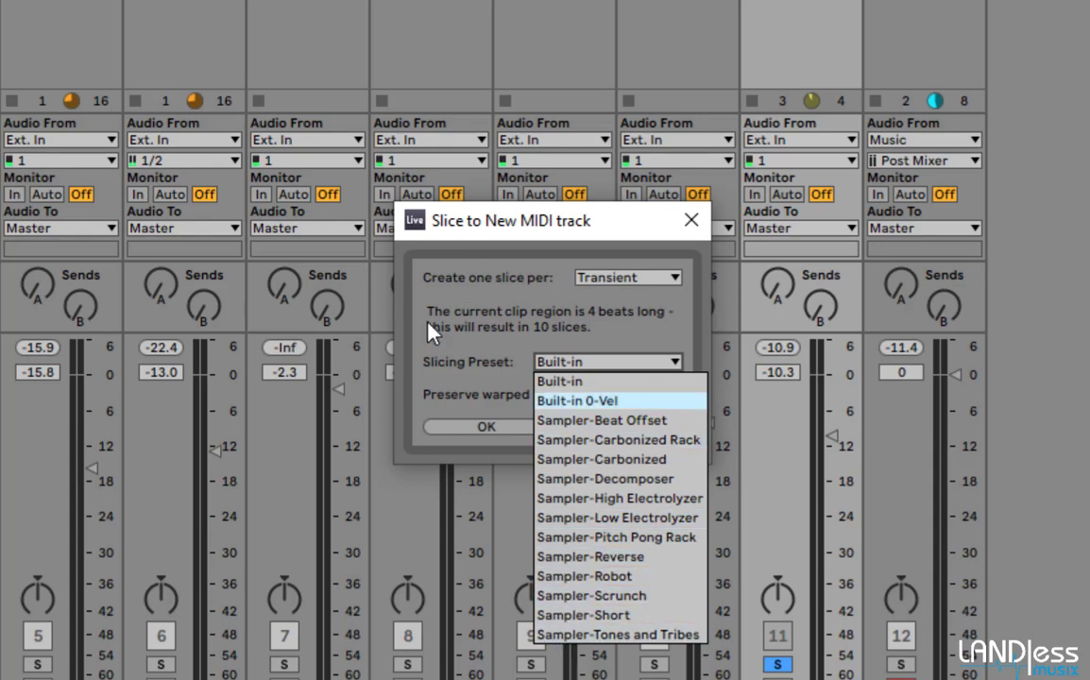
{"action": "left_click", "coordinate": [561, 364]}
{"action": "left_click", "coordinate": [556, 363]}
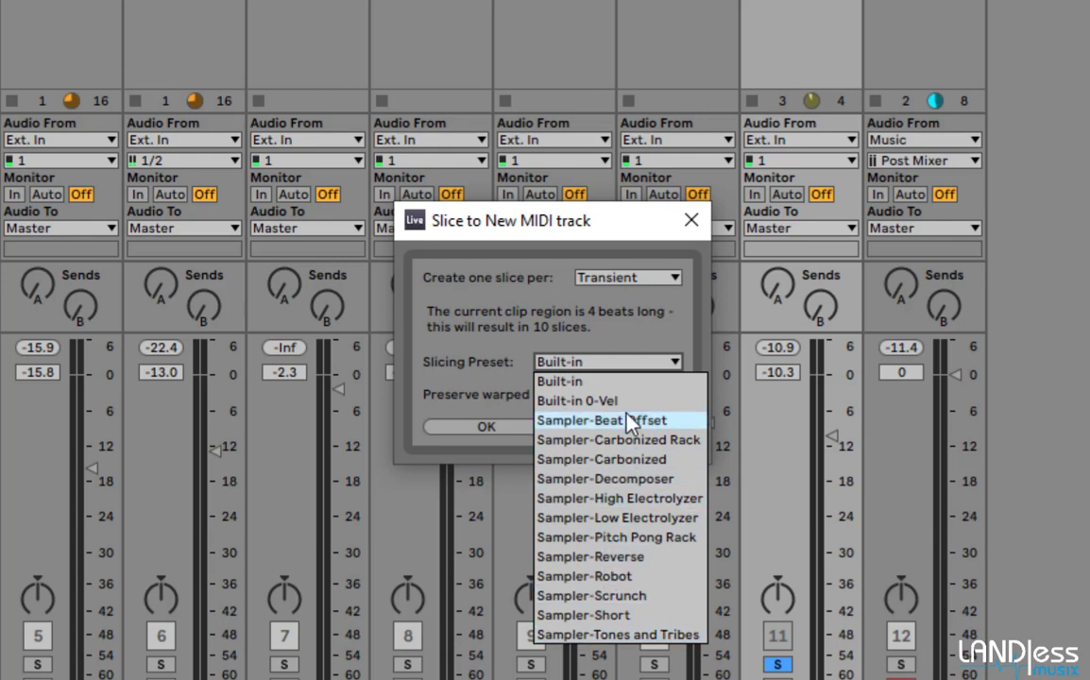
{"action": "left_click", "coordinate": [593, 379]}
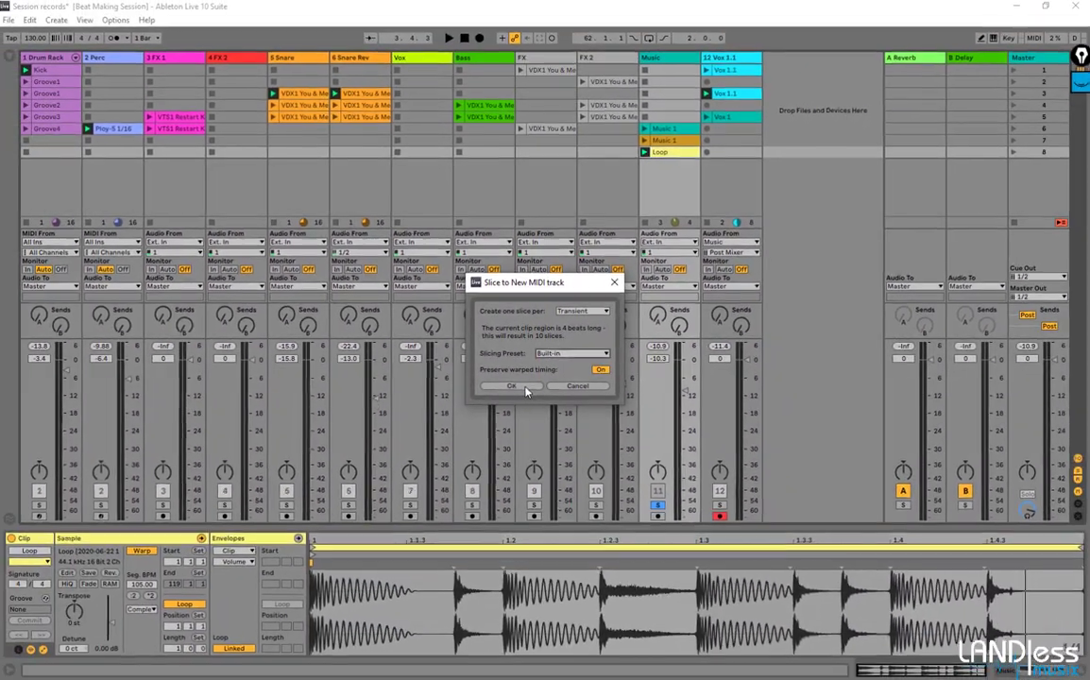
{"action": "left_click", "coordinate": [525, 396]}
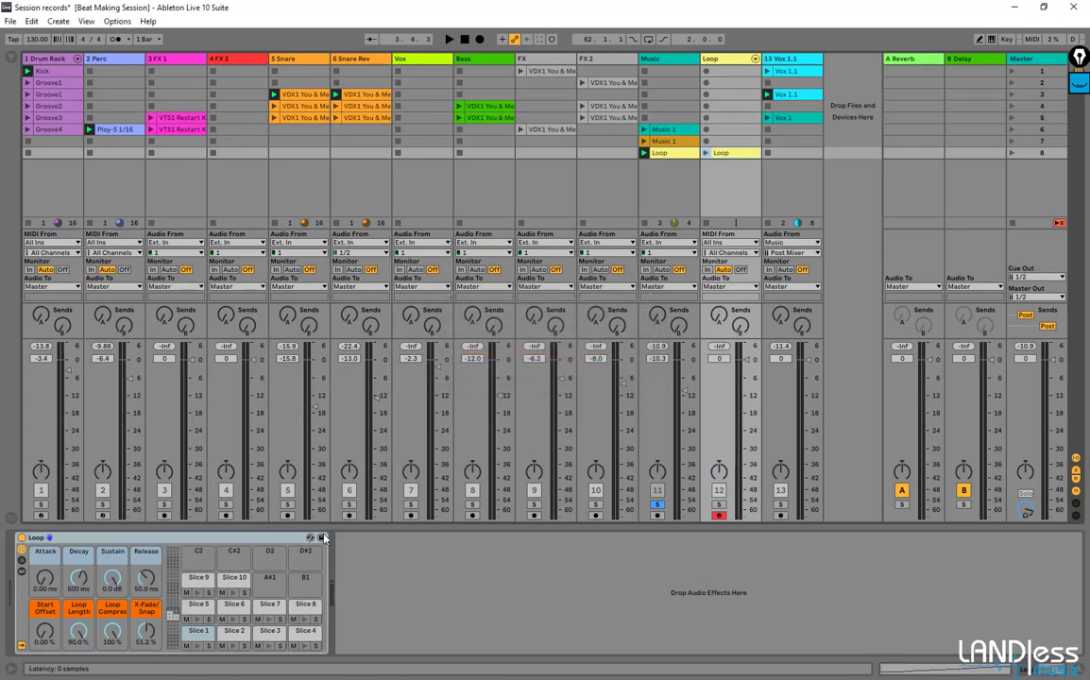
Solo the sliced Loop MIDI track and audition the slices in its drum rack.
{"action": "left_click", "coordinate": [719, 505]}
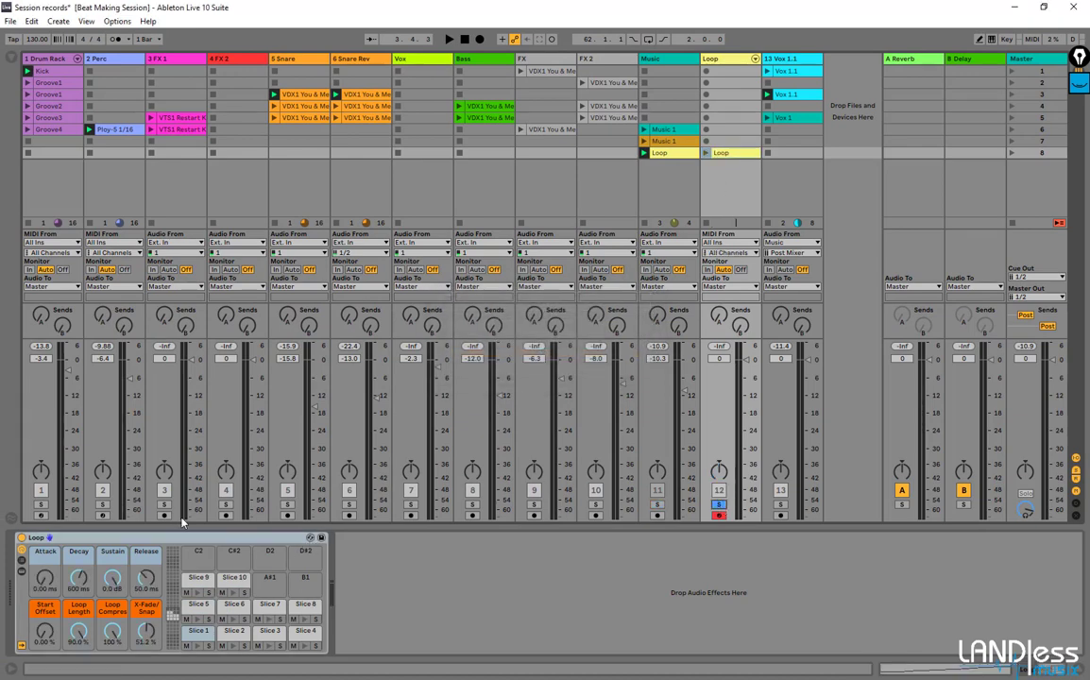
{"action": "left_click", "coordinate": [197, 646]}
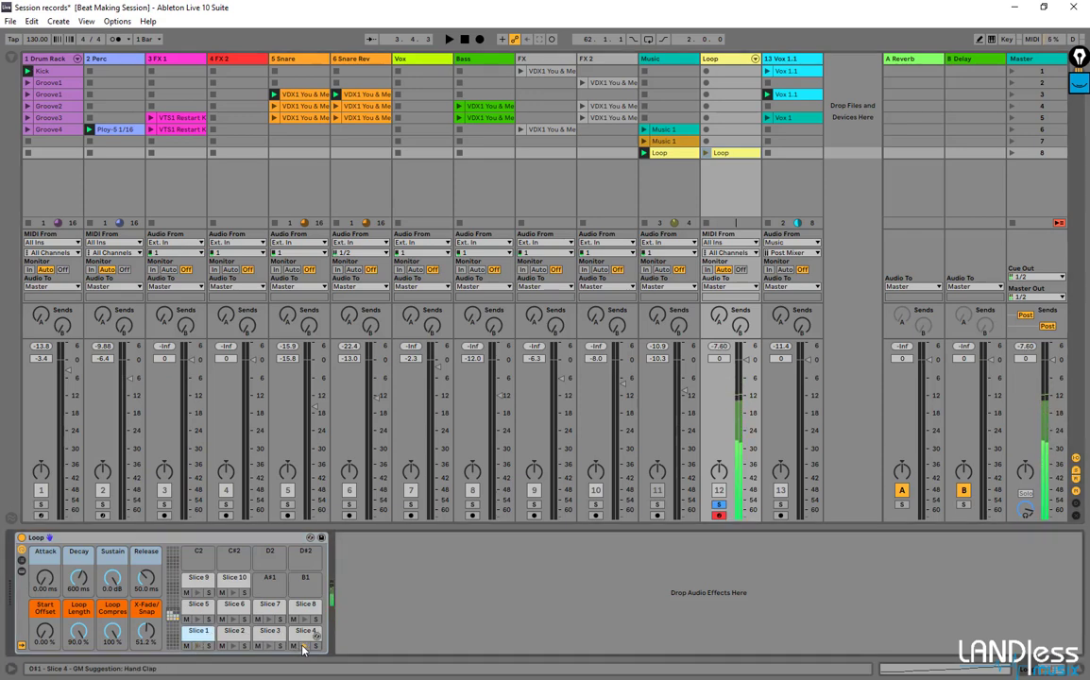
{"action": "left_click", "coordinate": [196, 635]}
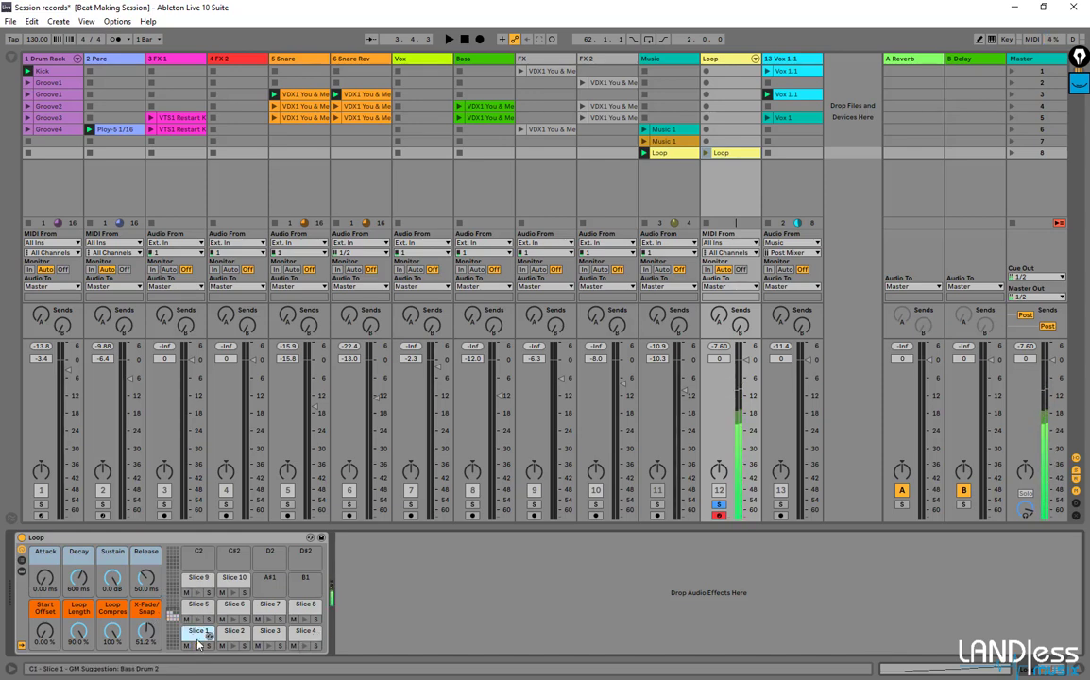
Show the Simpler of the Slice 1 pad and switch it to 1-Shot mode.
{"action": "left_click", "coordinate": [199, 633]}
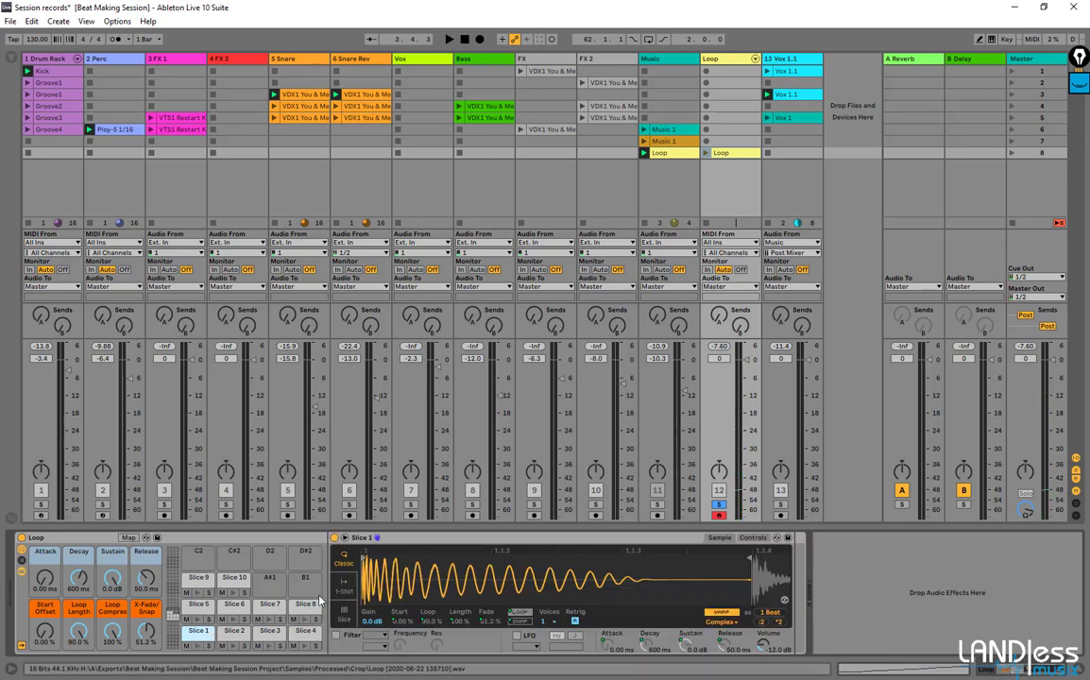
{"action": "left_click", "coordinate": [198, 648]}
{"action": "left_click", "coordinate": [340, 589]}
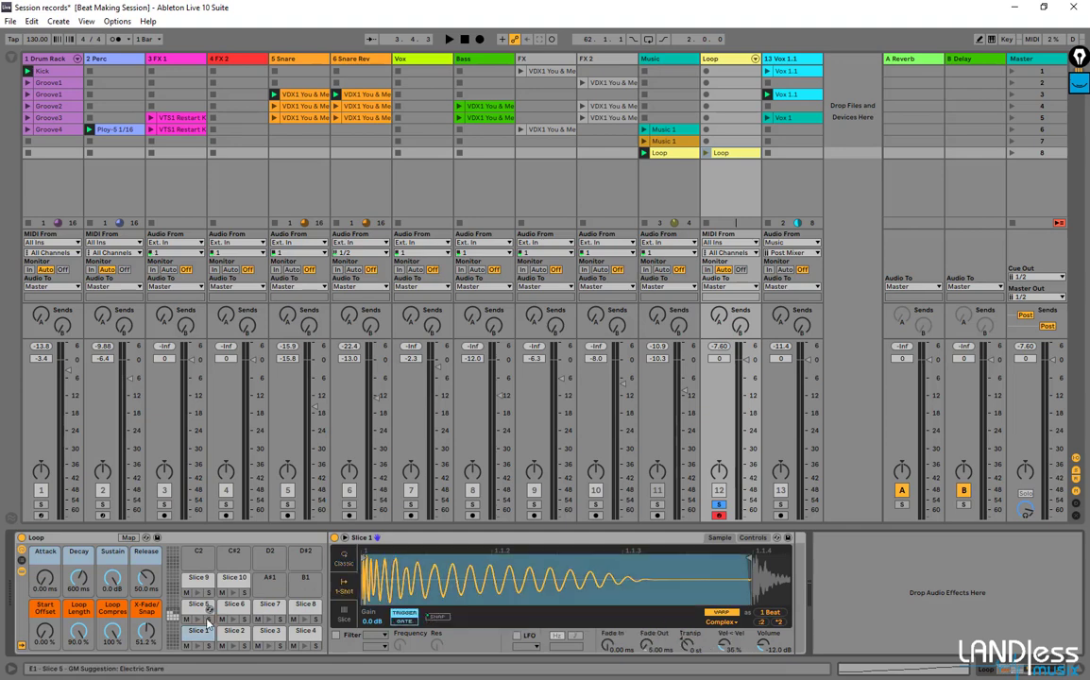
Audition Slice 1 in its new playback mode and inspect the Simpler of Slice 2 for comparison.
{"action": "left_click", "coordinate": [197, 647]}
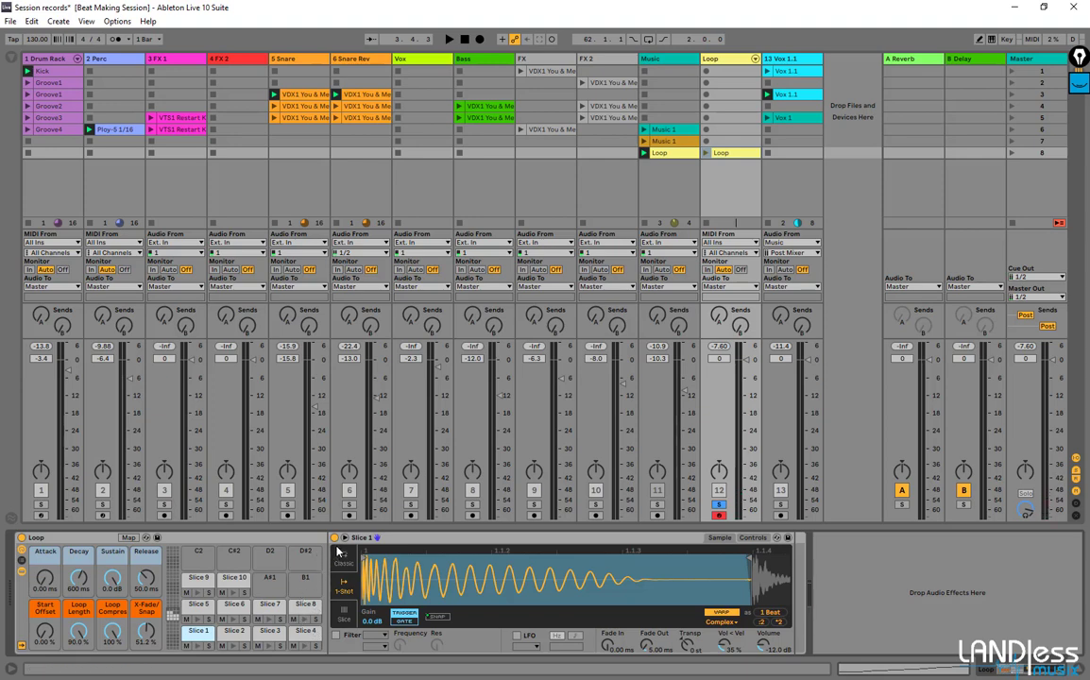
{"action": "left_click", "coordinate": [399, 540]}
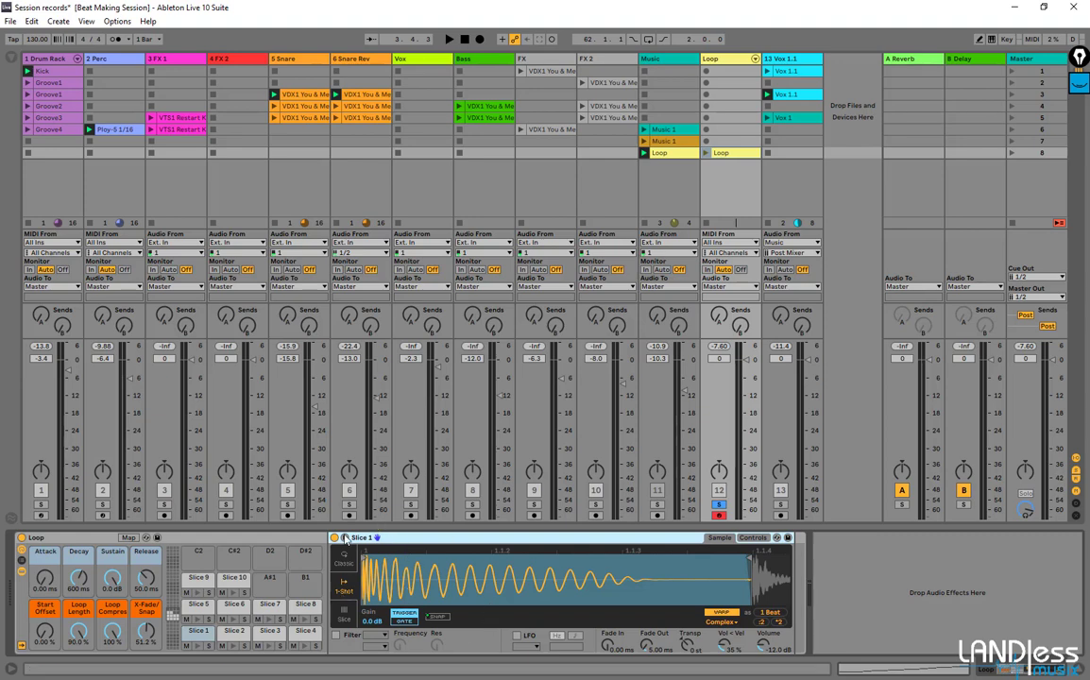
{"action": "left_click", "coordinate": [200, 648]}
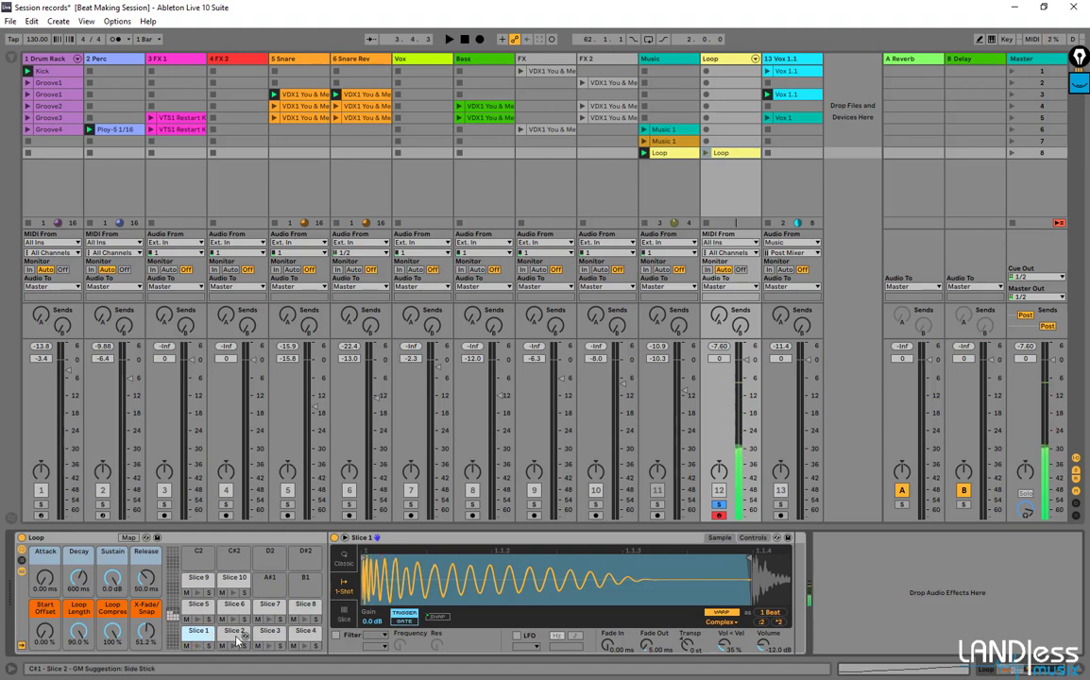
{"action": "left_click", "coordinate": [237, 641]}
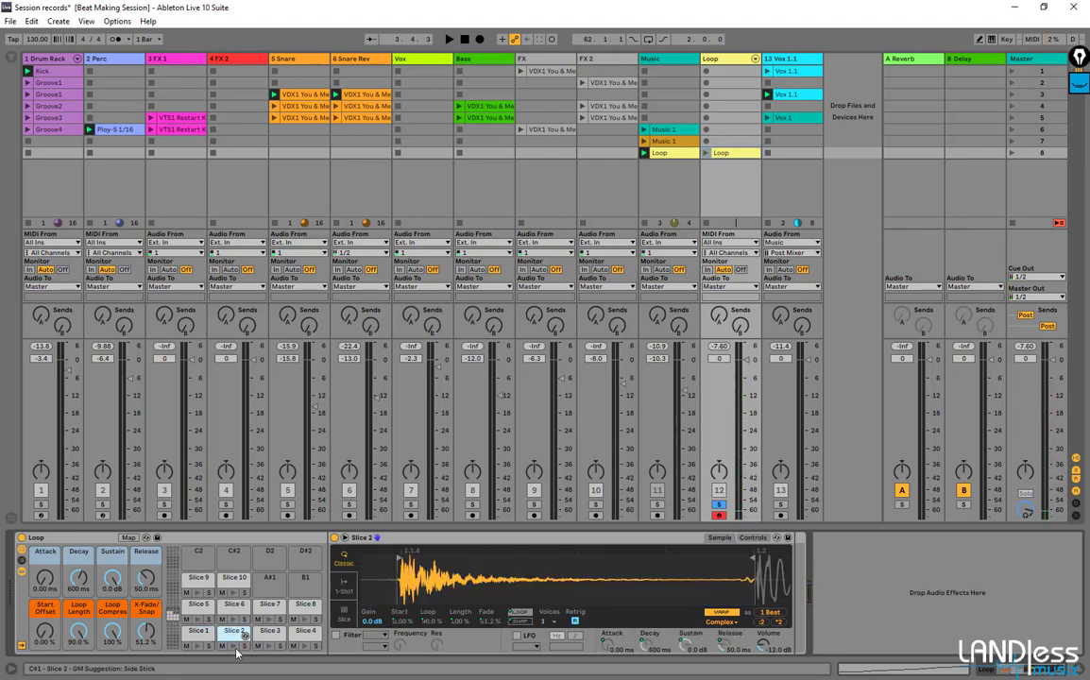
Rename the Slice 1 pad Kick and switch the Simpler of Slice 2 to 1-Shot mode.
{"action": "left_click", "coordinate": [199, 634]}
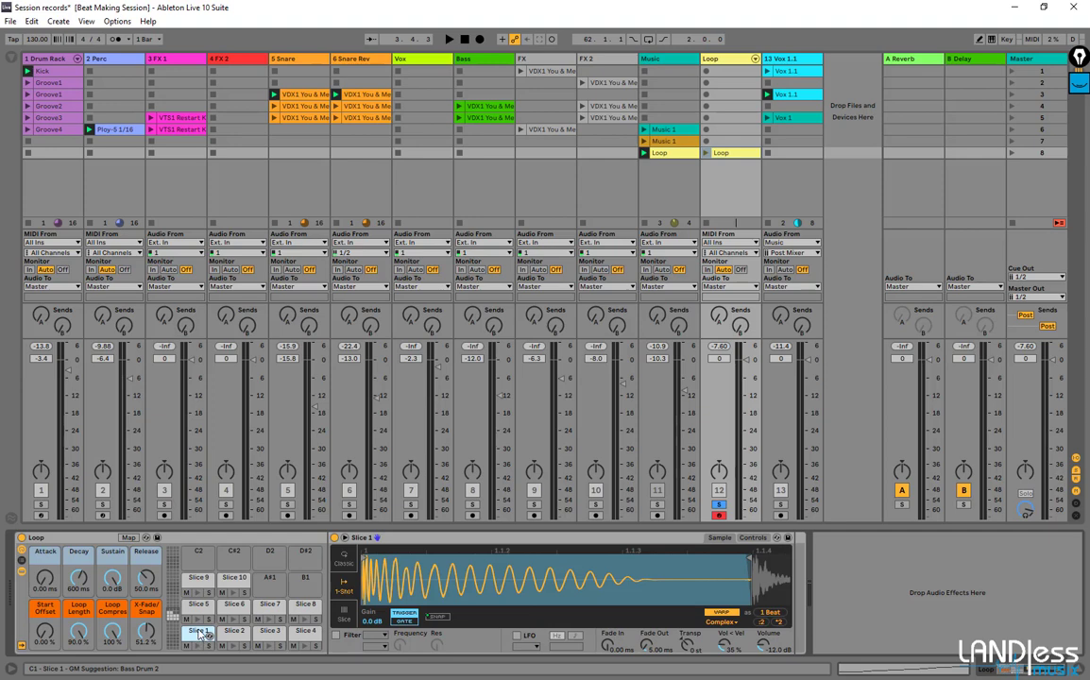
{"action": "left_click", "coordinate": [201, 634]}
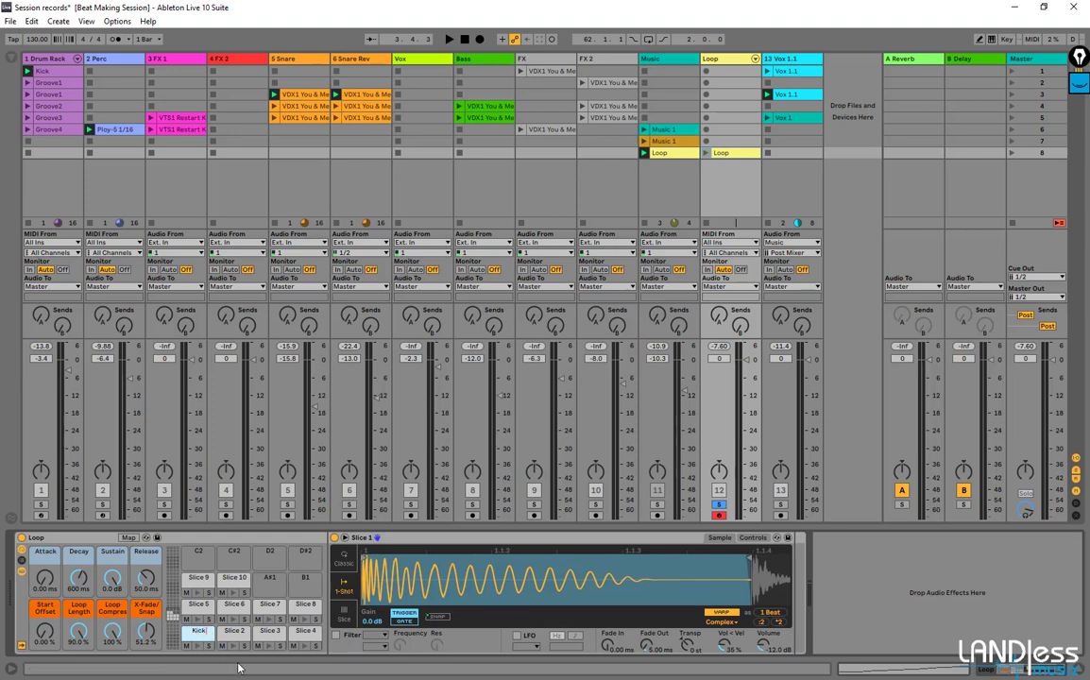
{"action": "left_click", "coordinate": [233, 632]}
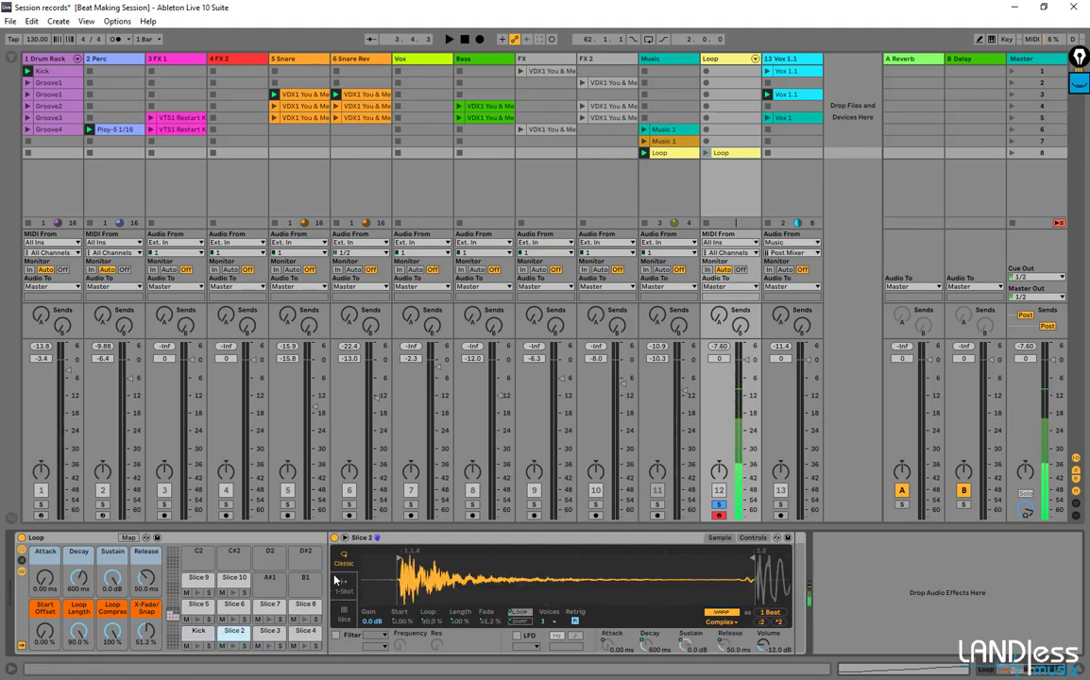
{"action": "left_click", "coordinate": [344, 586]}
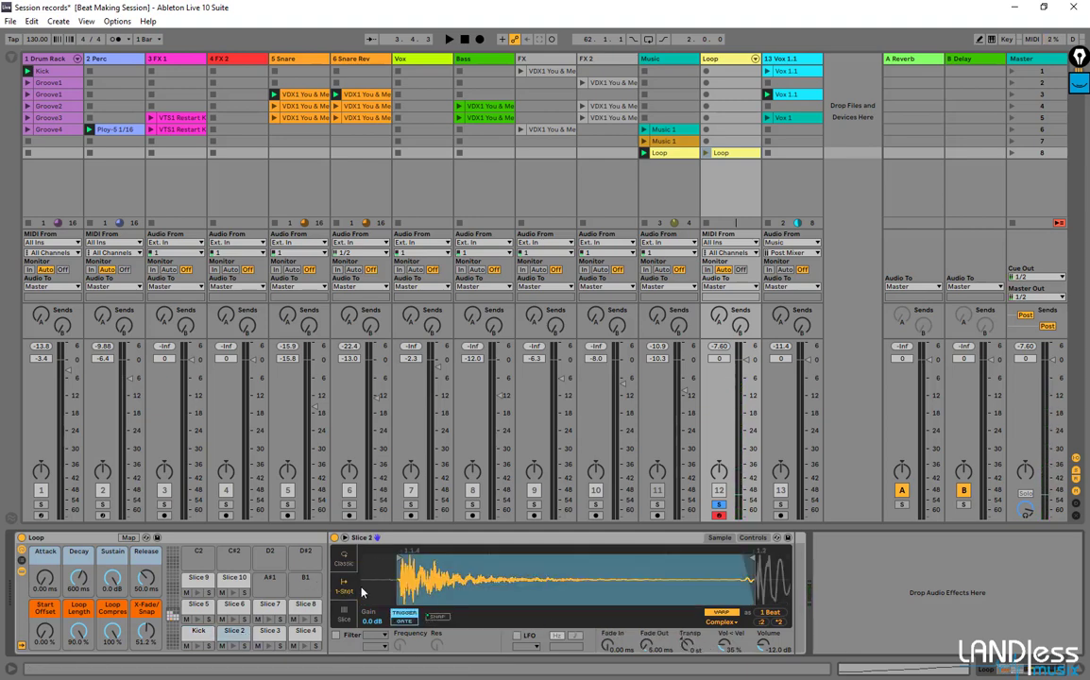
Trim the end of Slice 2 to just before the transient at 1.2 and rename its pad Stick.
{"action": "scroll", "coordinate": [388, 557], "scroll_direction": "up", "scroll_amount": 5}
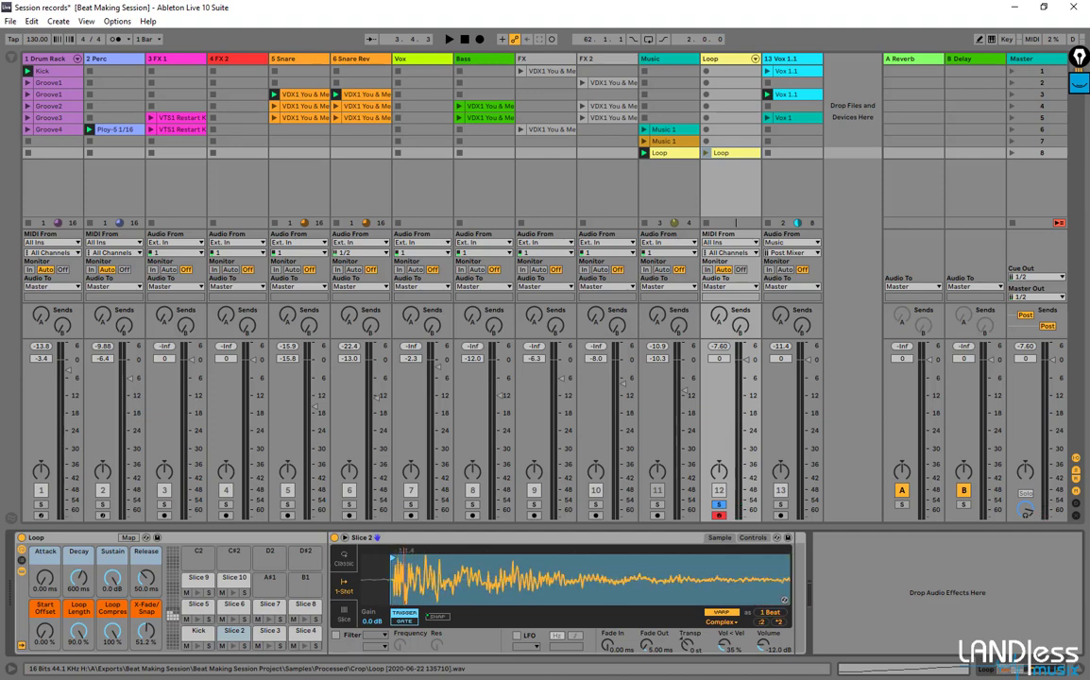
{"action": "scroll", "coordinate": [380, 558], "scroll_direction": "up", "scroll_amount": 5}
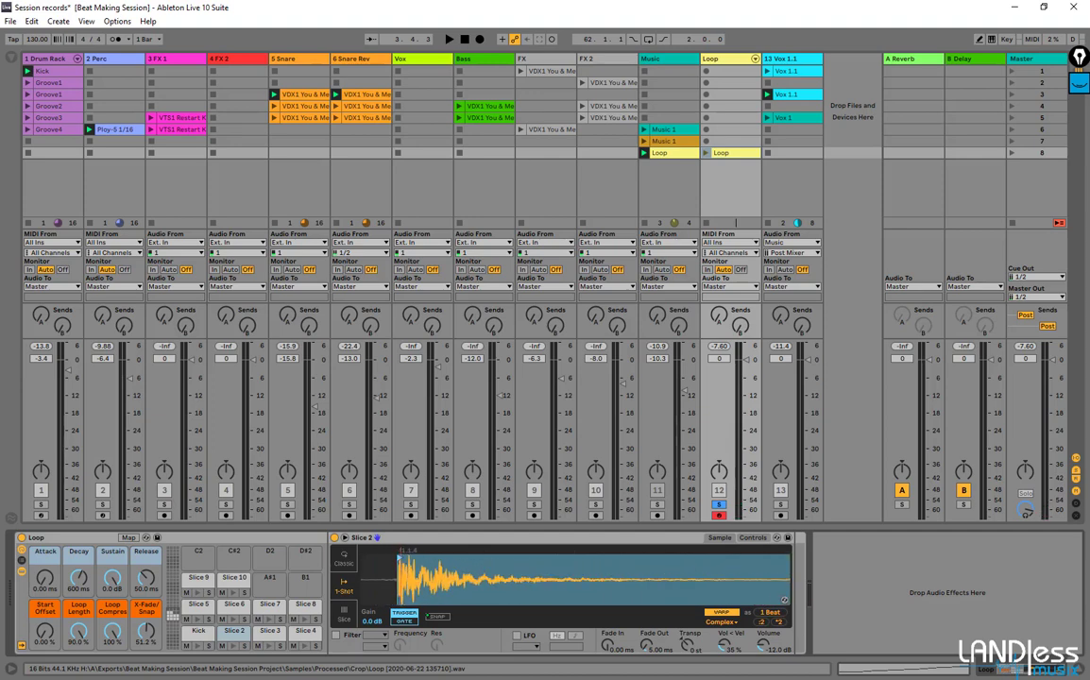
{"action": "scroll", "coordinate": [539, 581], "scroll_direction": "up", "scroll_amount": 5}
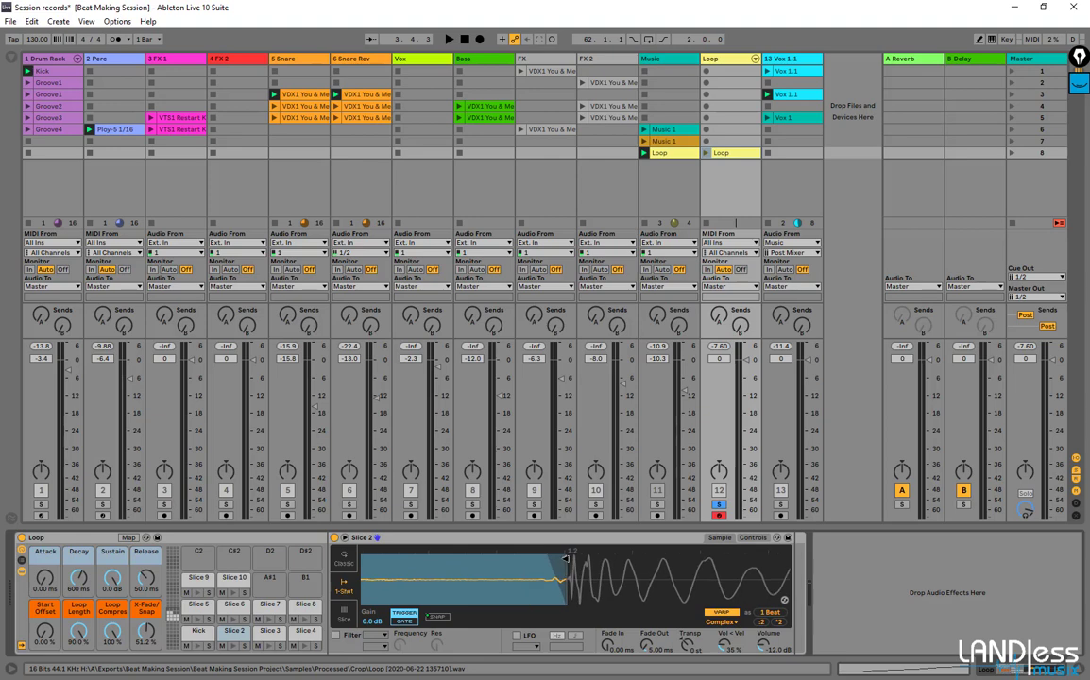
{"action": "left_click_drag", "start_coordinate": [540, 561], "coordinate": [537, 570]}
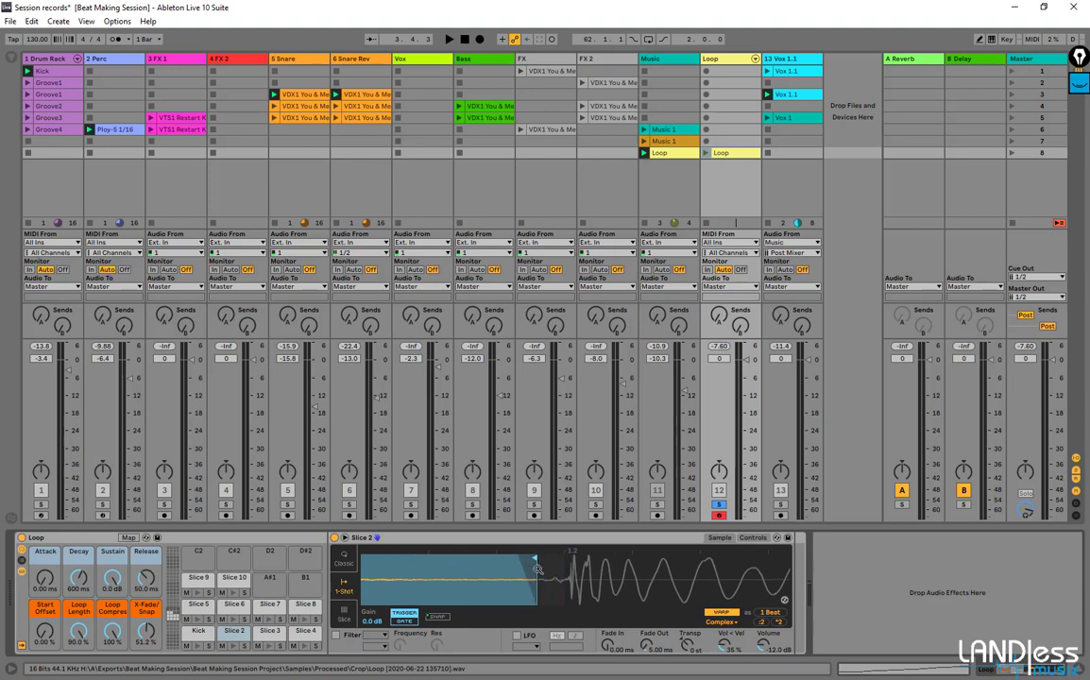
{"action": "scroll", "coordinate": [558, 583], "scroll_direction": "down", "scroll_amount": 8}
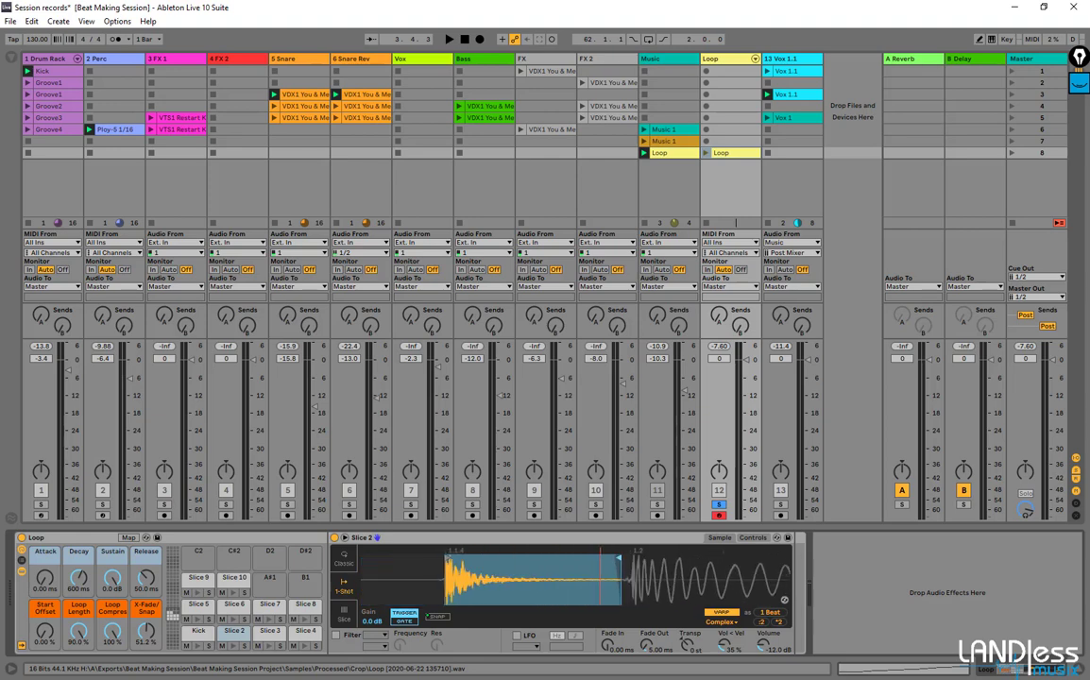
{"action": "right_click", "coordinate": [235, 633]}
{"action": "left_click", "coordinate": [246, 639]}
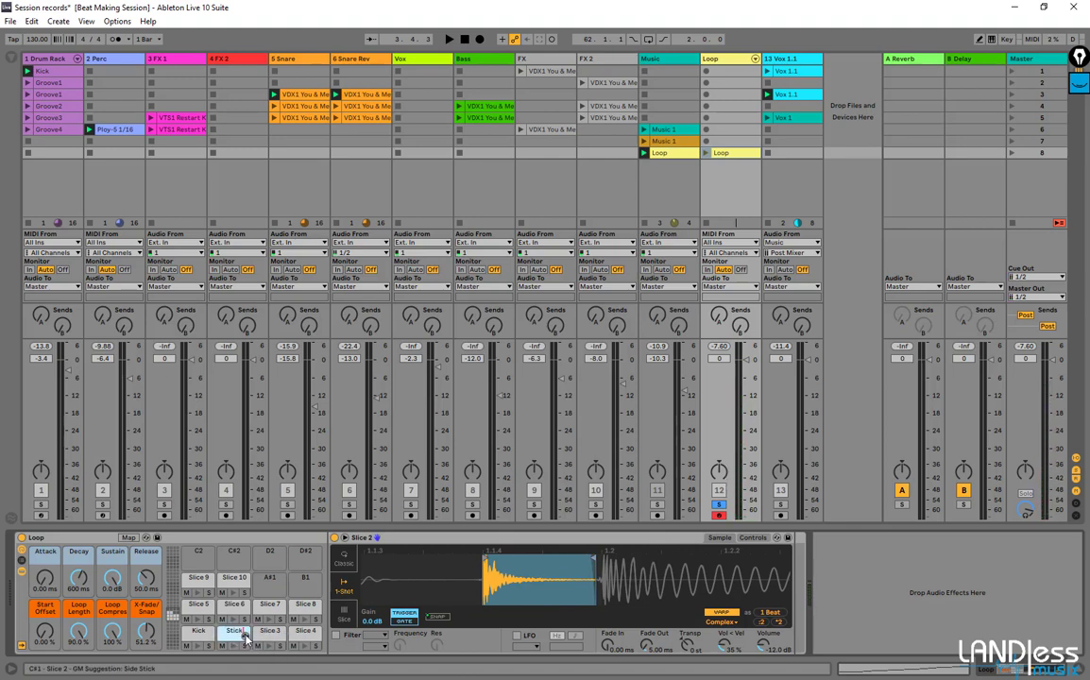
Switch Slice 3 to 1-Shot mode and rename the Slice 3 and Slice 4 pads Kick2 and Vox.
{"action": "left_click", "coordinate": [269, 634]}
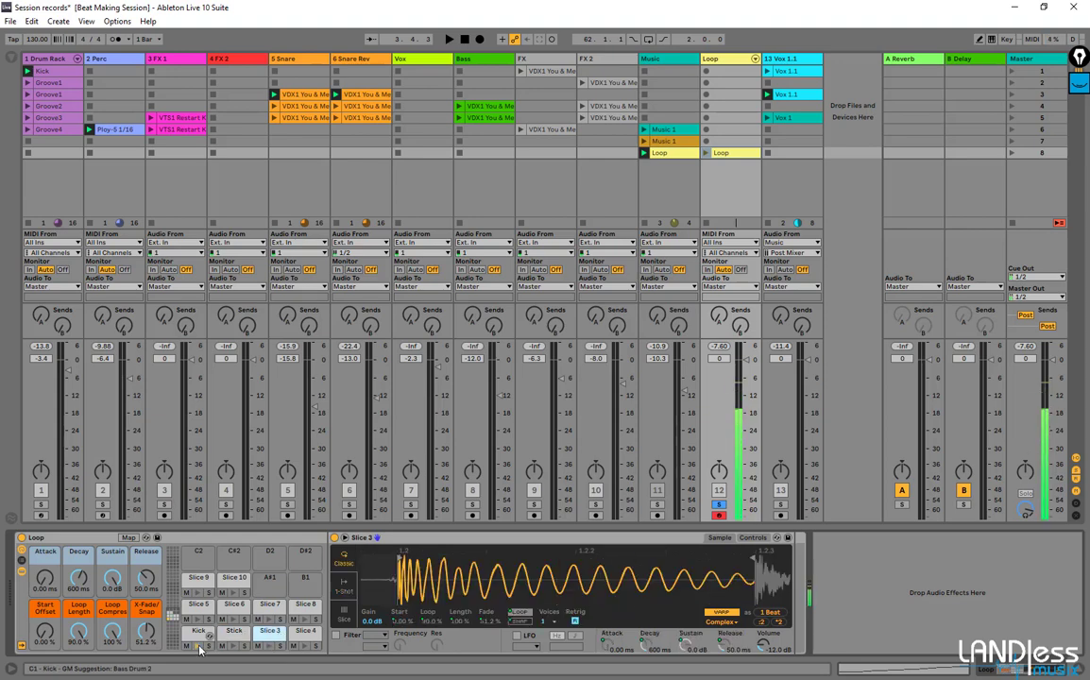
{"action": "left_click", "coordinate": [344, 584]}
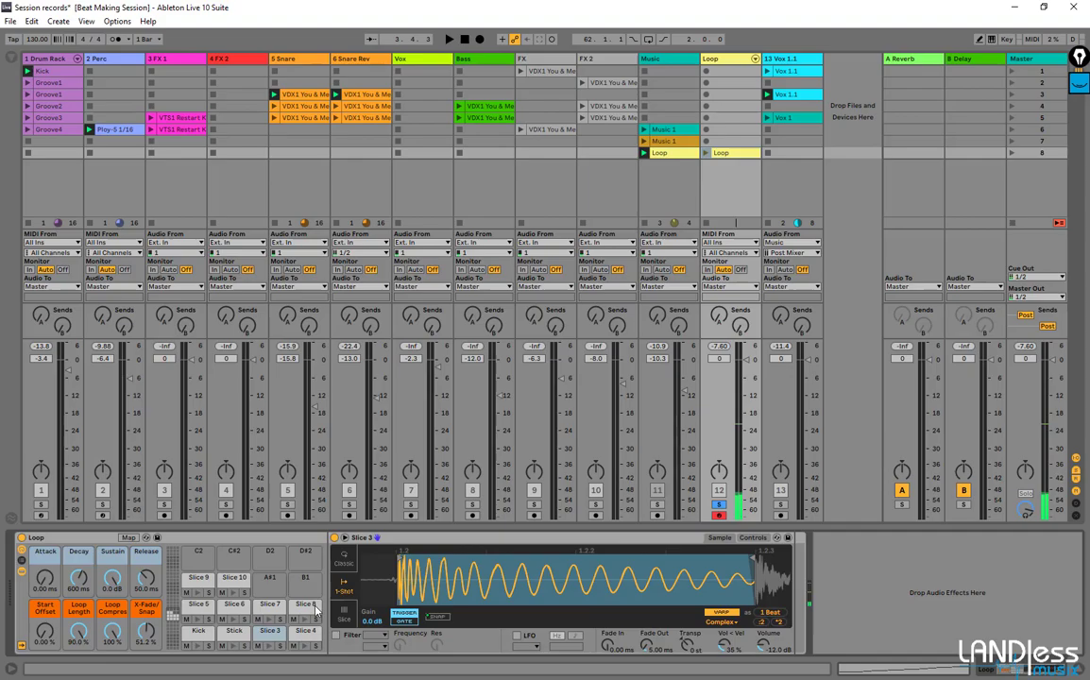
{"action": "left_click", "coordinate": [276, 636]}
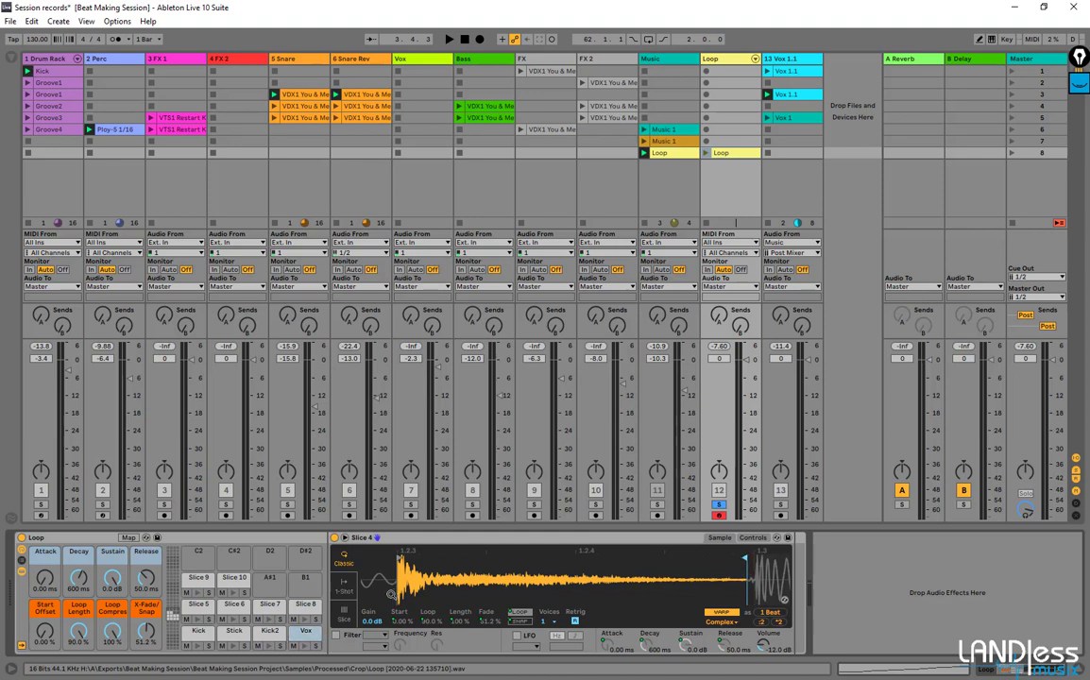
Switch the Vox slice to 1-Shot mode and adjust its start to the attack, checking it by ear.
{"action": "left_click", "coordinate": [344, 582]}
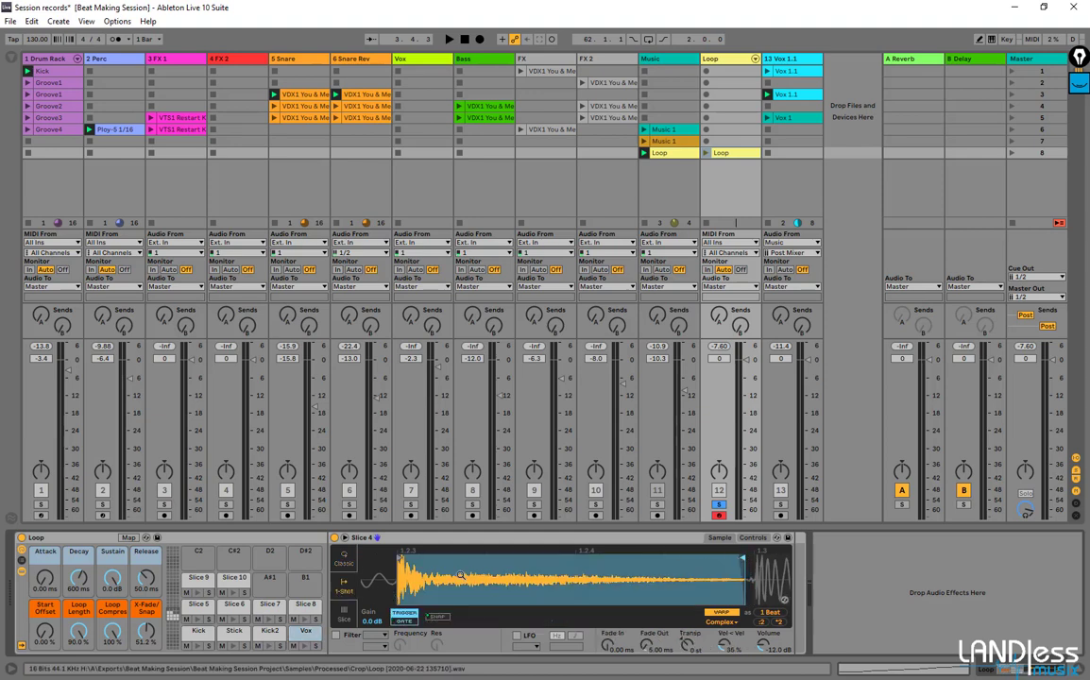
{"action": "left_click_drag", "start_coordinate": [396, 571], "coordinate": [428, 565]}
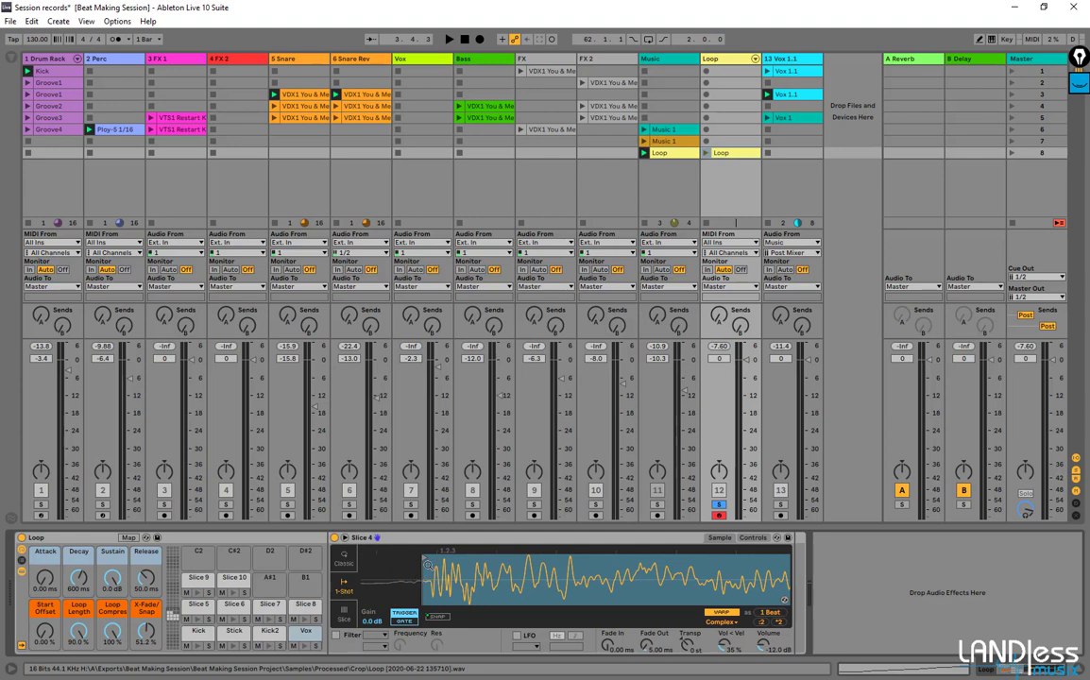
{"action": "left_click", "coordinate": [305, 650]}
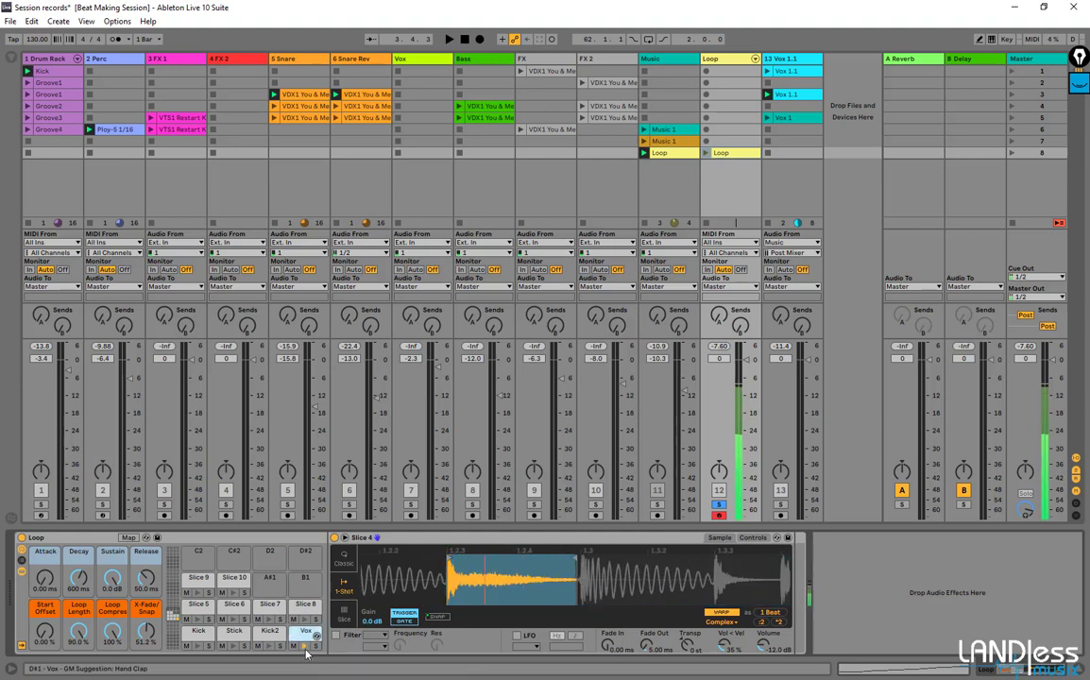
Audition the remaining unnamed pads and delete Slice 5 through Slice 10 from the drum rack.
{"action": "left_click", "coordinate": [197, 613]}
{"action": "left_click", "coordinate": [234, 612]}
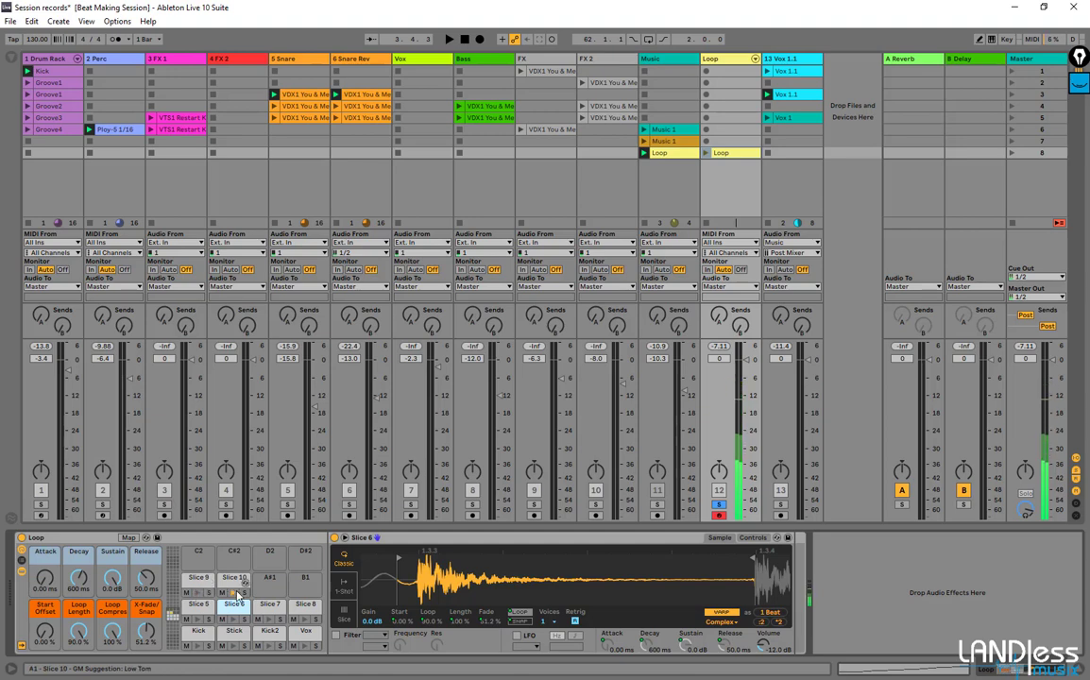
{"action": "left_click", "coordinate": [199, 581]}
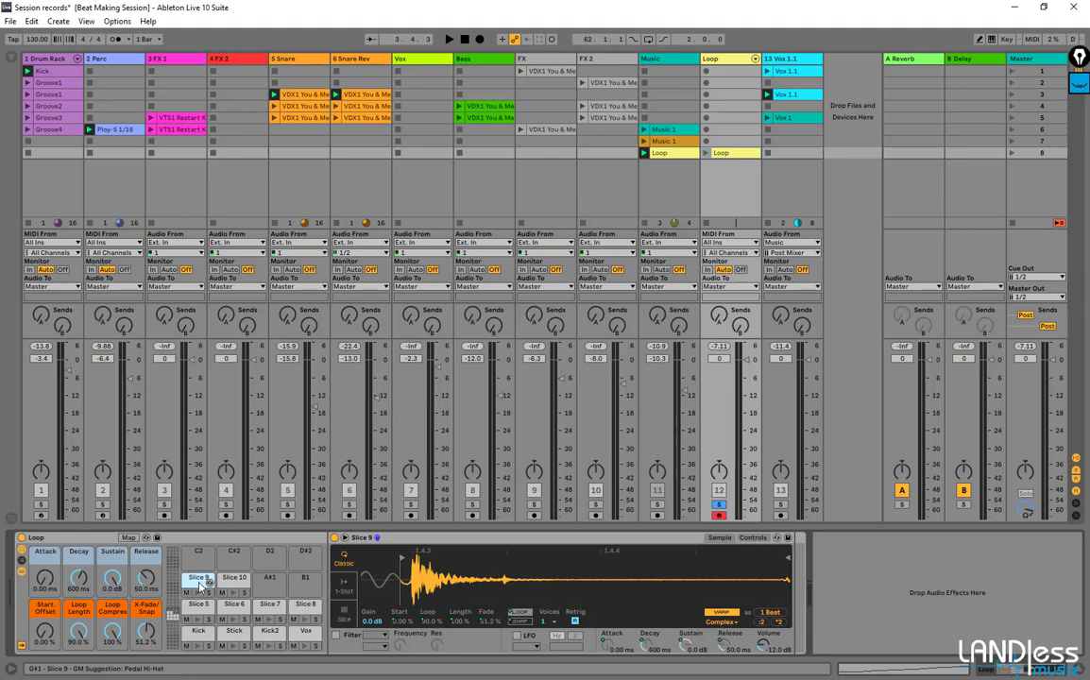
{"action": "key", "text": "Delete"}
{"action": "left_click", "coordinate": [234, 577]}
{"action": "left_click", "coordinate": [198, 604], "text": "ctrl"}
{"action": "key", "text": "Delete"}
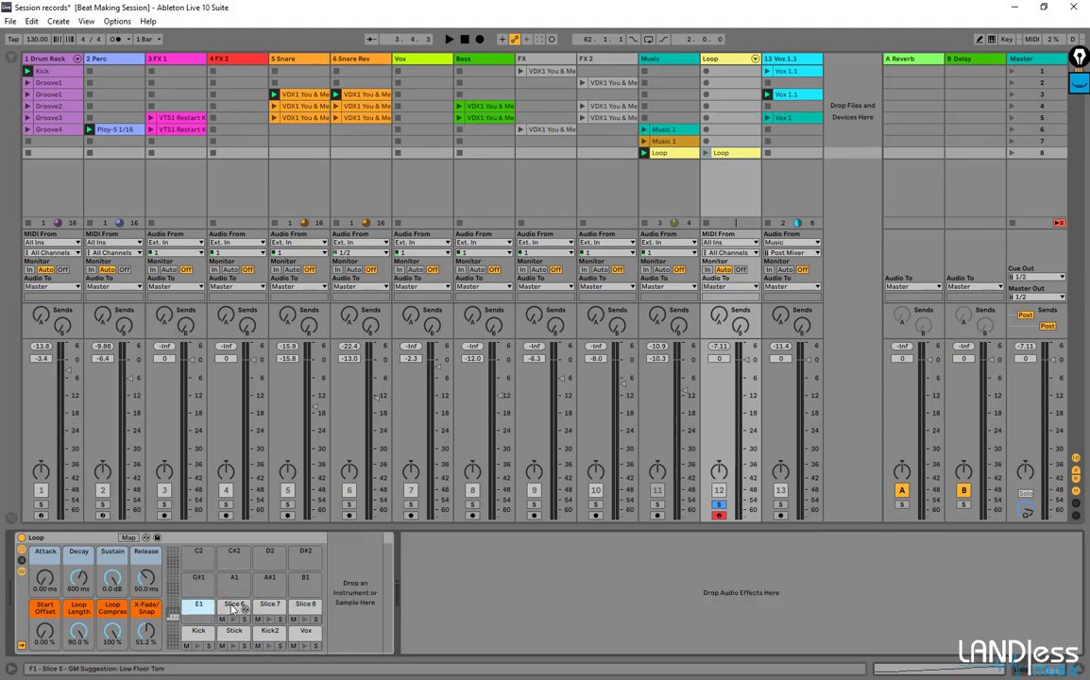
{"action": "left_click", "coordinate": [233, 607]}
{"action": "left_click", "coordinate": [269, 607], "text": "ctrl"}
{"action": "key", "text": "Delete"}
{"action": "left_click", "coordinate": [298, 609]}
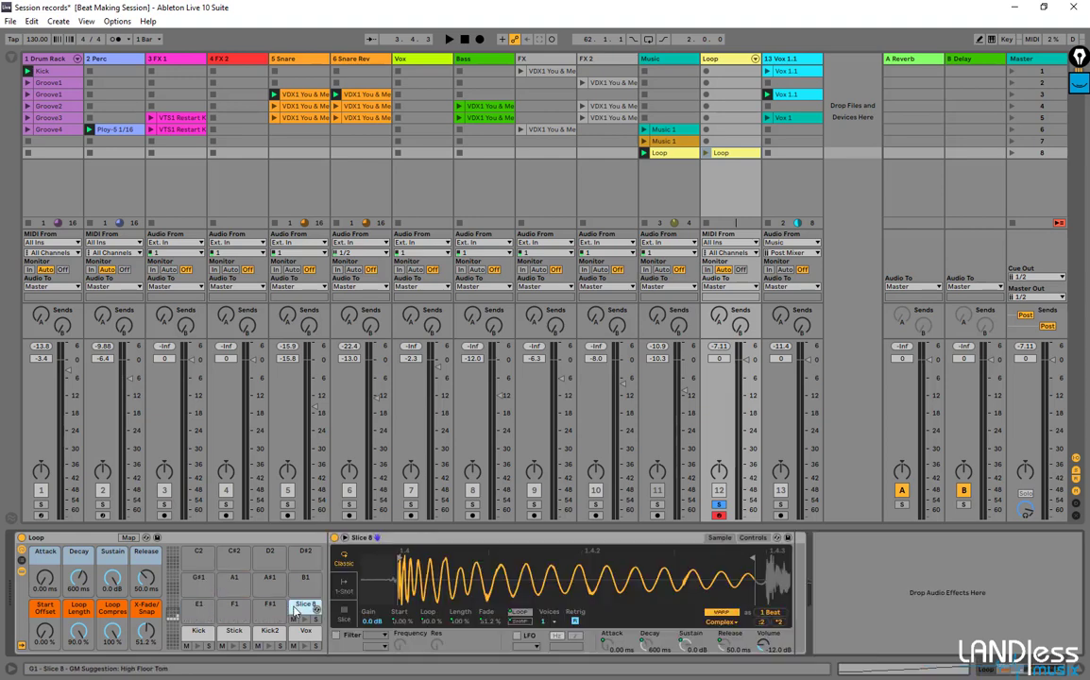
{"action": "key", "text": "Delete"}
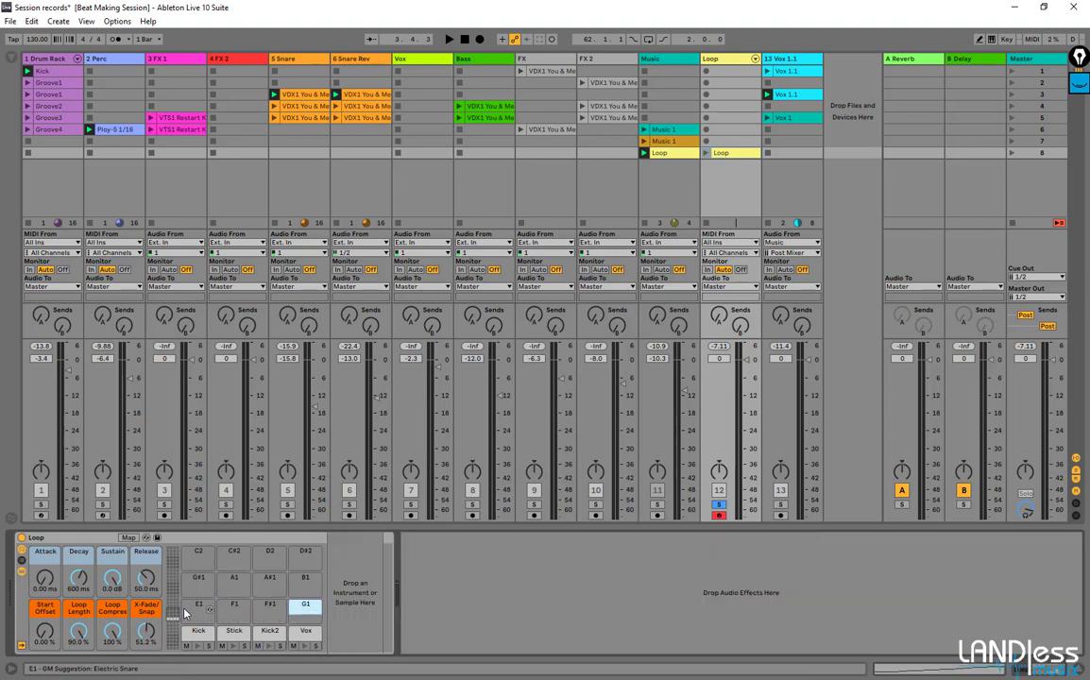
Open the sliced Loop MIDI clip in an enlarged note editor and delete all of its notes.
{"action": "double_click", "coordinate": [736, 155]}
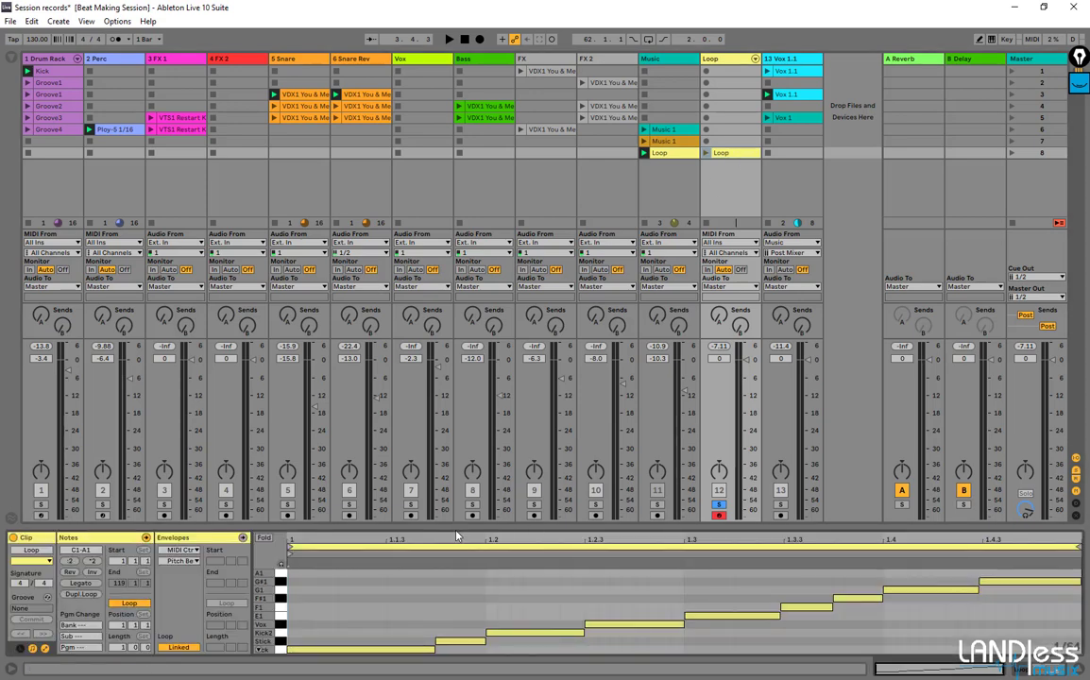
{"action": "left_click_drag", "start_coordinate": [453, 525], "coordinate": [475, 246]}
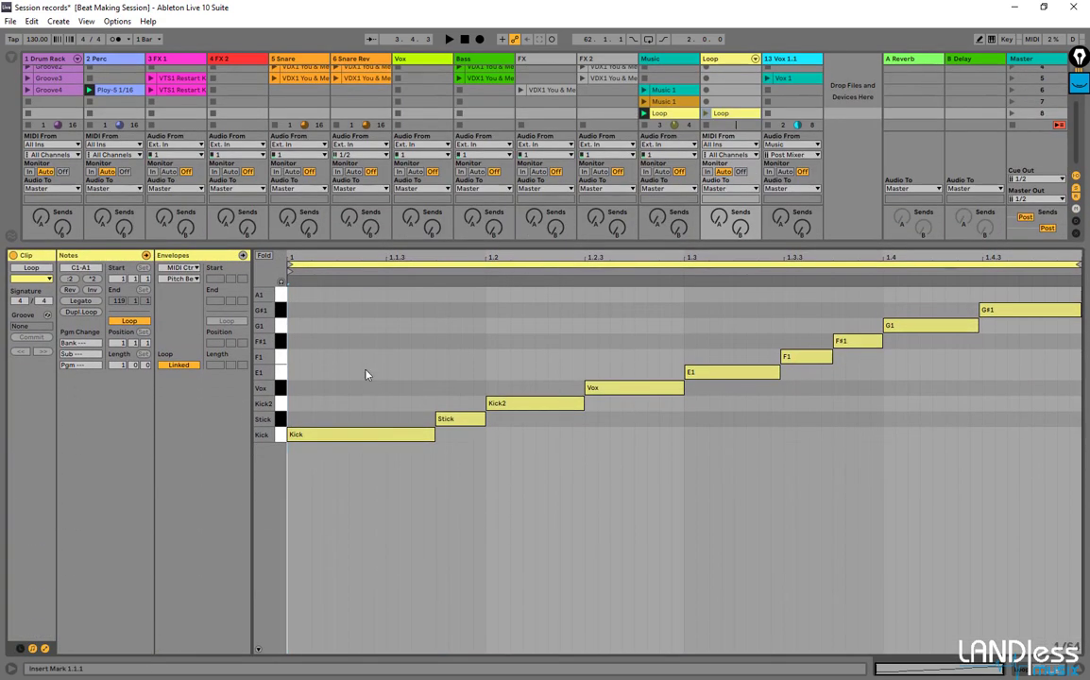
{"action": "left_click_drag", "start_coordinate": [370, 348], "coordinate": [1074, 490]}
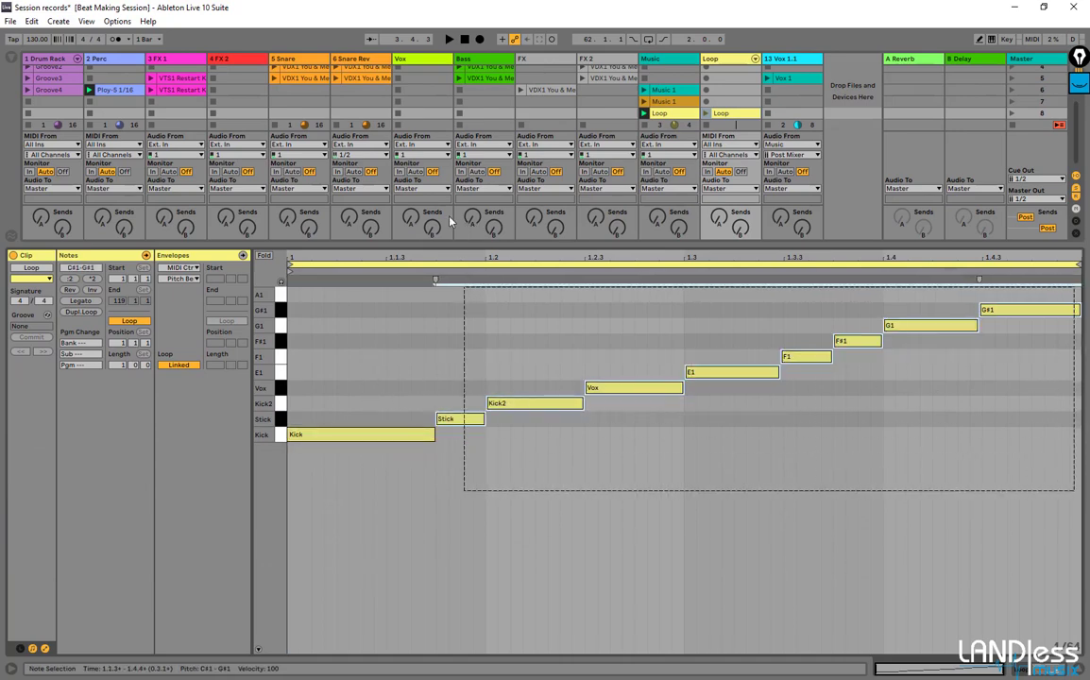
{"action": "key", "text": "Delete"}
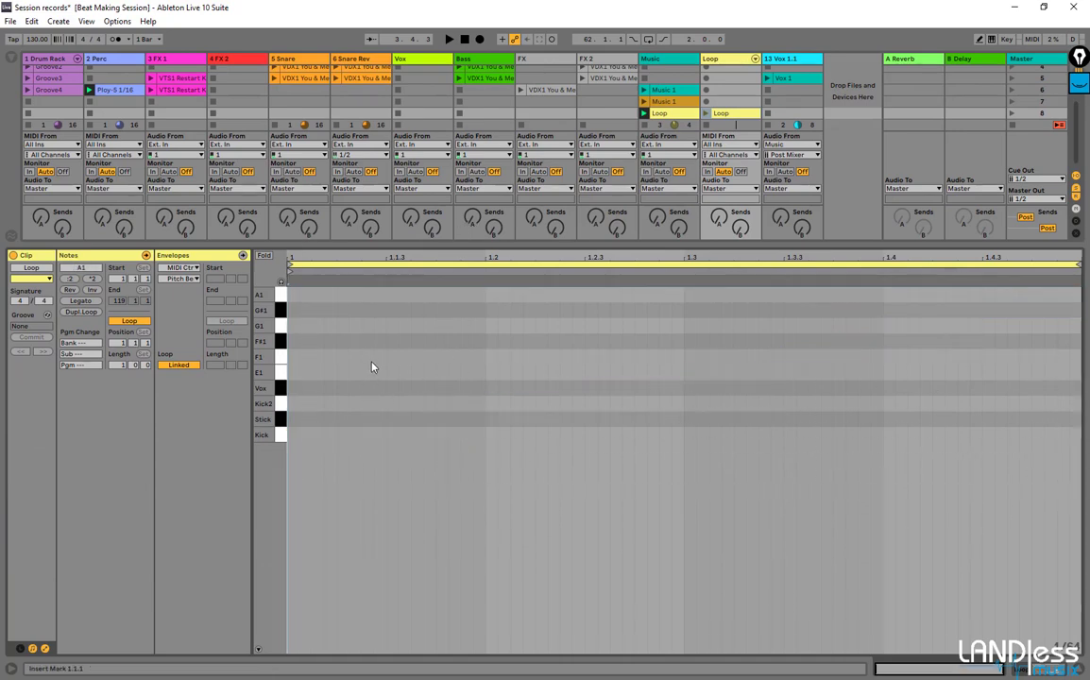
Set the note editor of the empty Loop clip to a fixed 1/16 grid.
{"action": "left_click", "coordinate": [404, 372]}
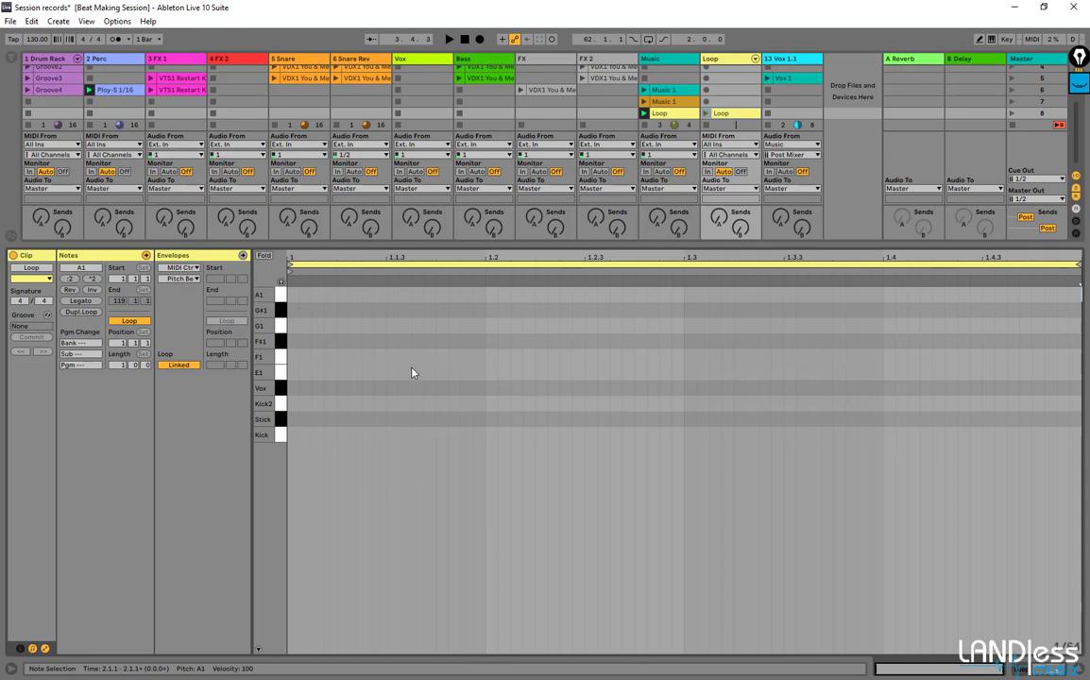
{"action": "right_click", "coordinate": [420, 370]}
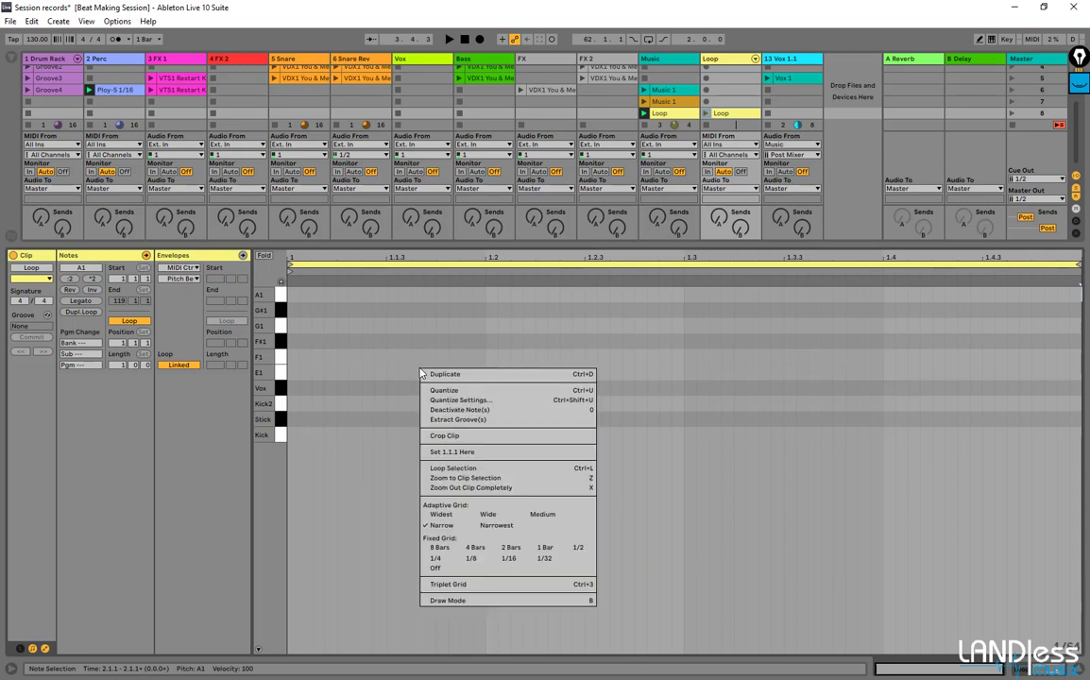
{"action": "left_click", "coordinate": [501, 558]}
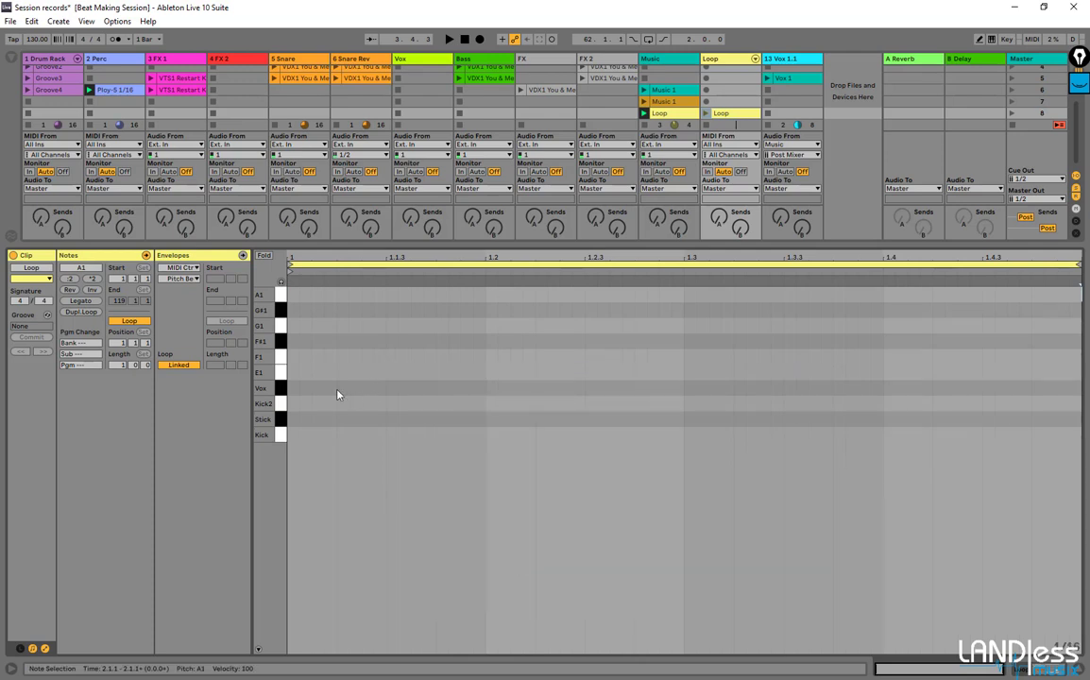
In Draw Mode, place sixteenth-note Kick hits at 1.1, 1.2, 1.2.3, 1.3 and 1.4.
{"action": "key", "text": "ctrl+alt+m"}
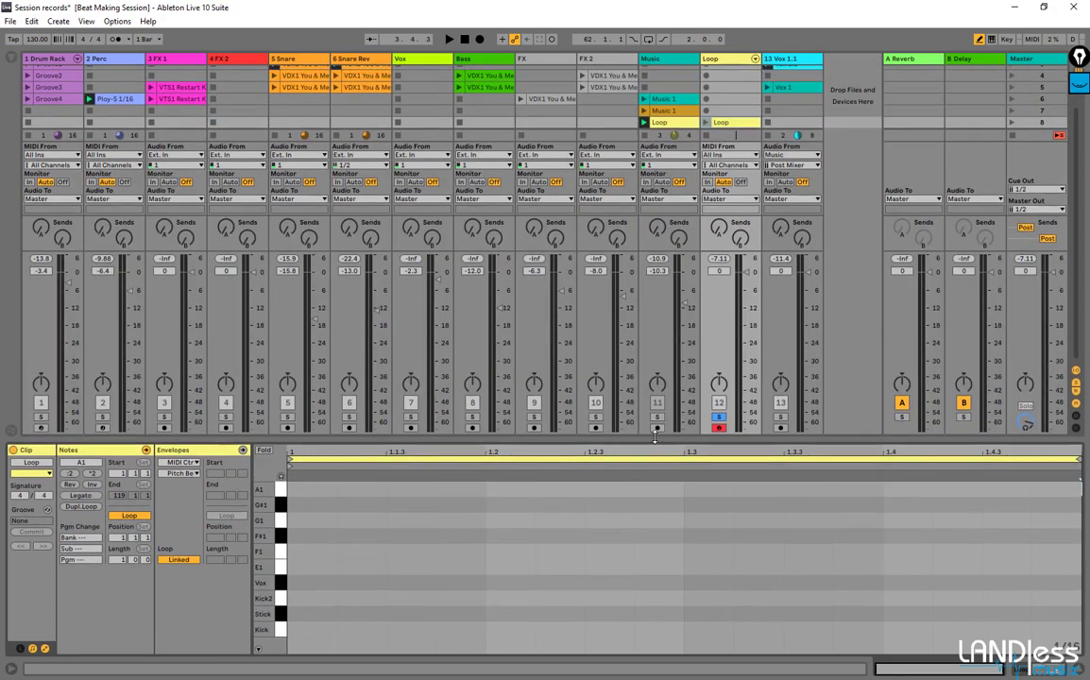
{"action": "key", "text": "ctrl+alt+m"}
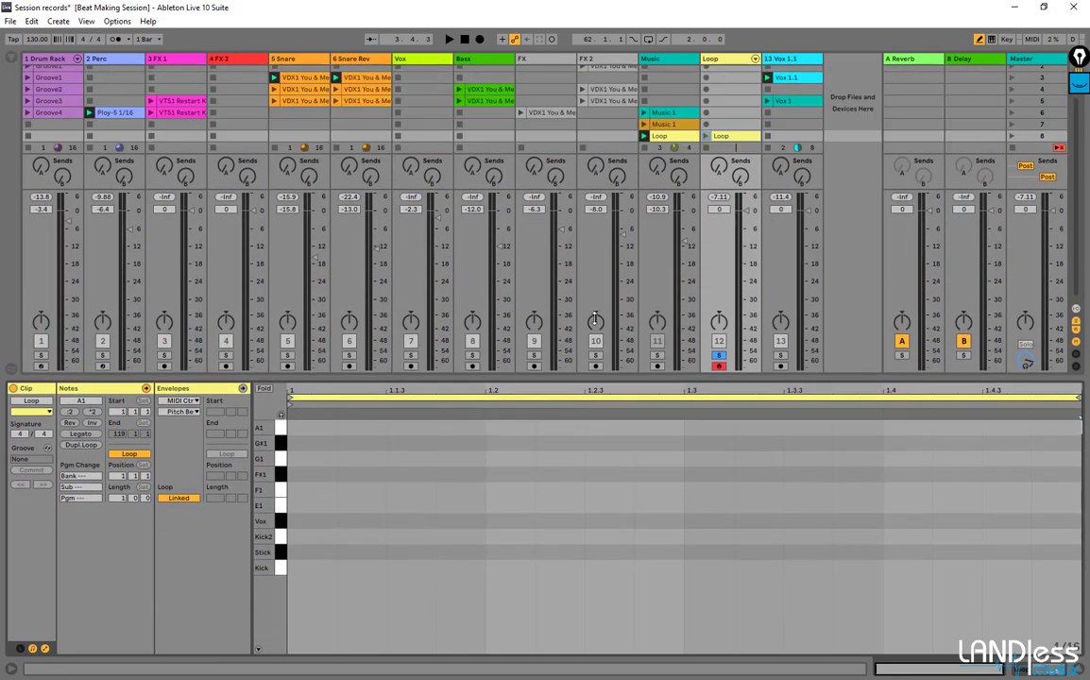
{"action": "left_click", "coordinate": [320, 427]}
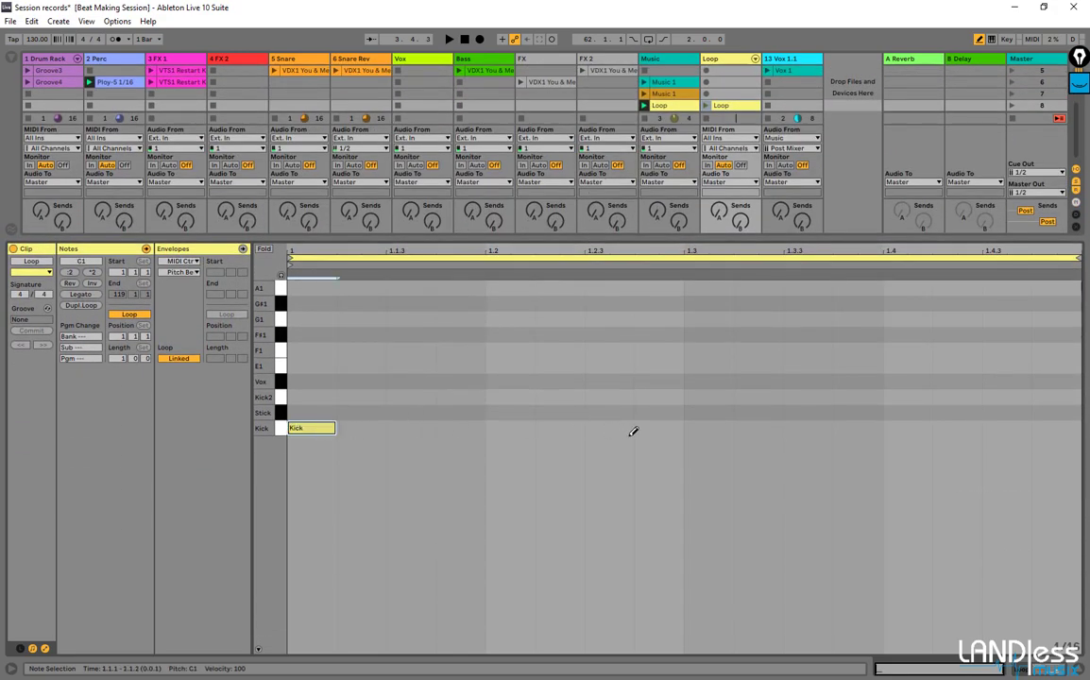
{"action": "left_click", "coordinate": [511, 428]}
{"action": "left_click_drag", "start_coordinate": [662, 430], "coordinate": [610, 430]}
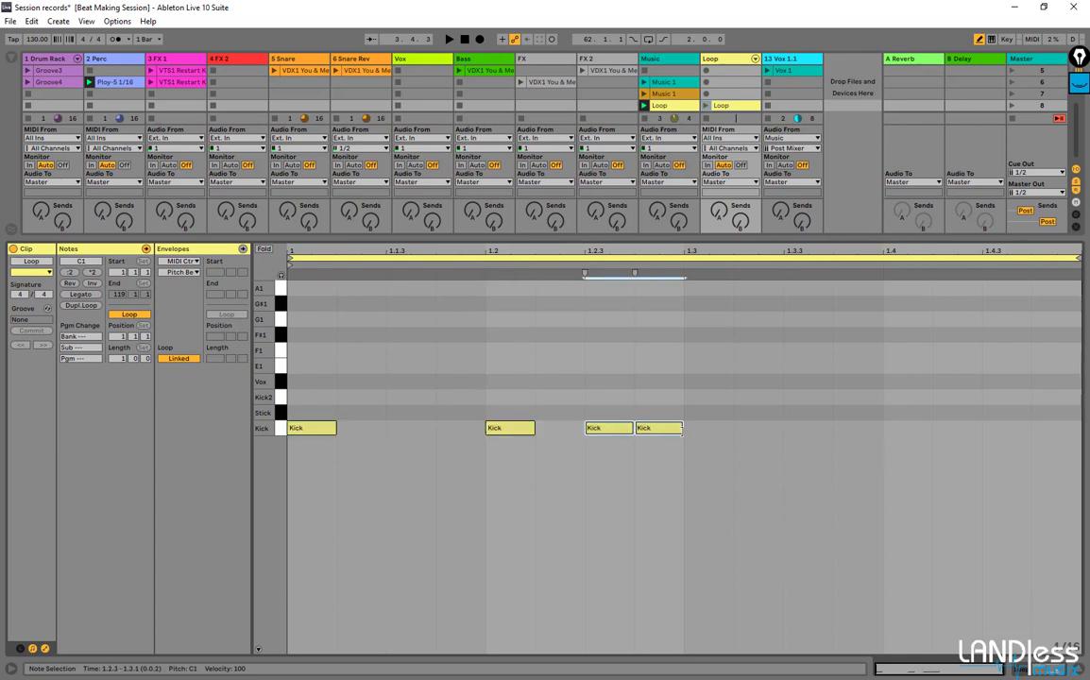
{"action": "left_click_drag", "start_coordinate": [683, 428], "coordinate": [732, 428]}
{"action": "left_click", "coordinate": [899, 429]}
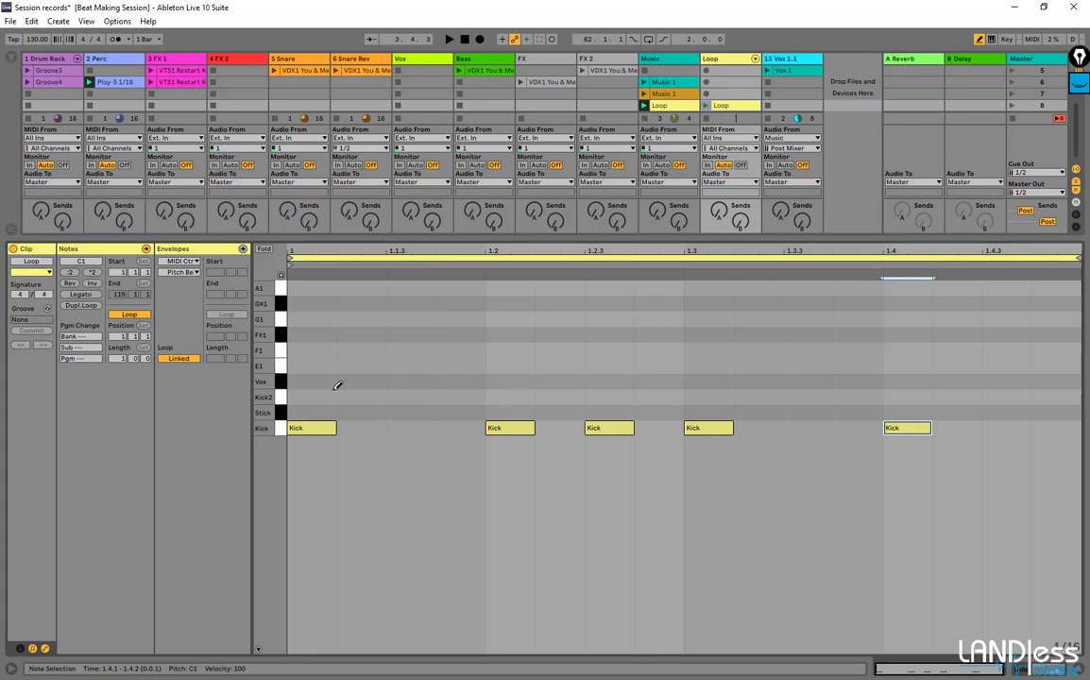
Add a sixteenth-note Vox hit at 1.3 and Stick hits at 1.1.3 and 1.2.3.
{"action": "left_click", "coordinate": [689, 381]}
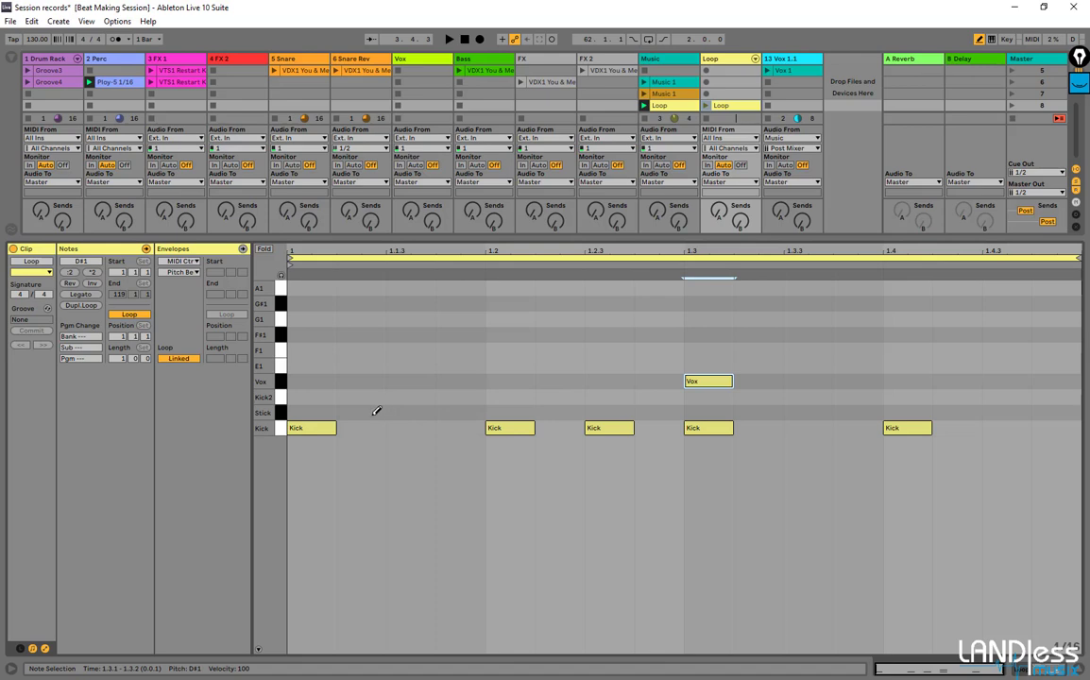
{"action": "right_click", "coordinate": [376, 411]}
{"action": "key", "text": "Escape"}
{"action": "left_click", "coordinate": [416, 412]}
{"action": "left_click", "coordinate": [610, 412]}
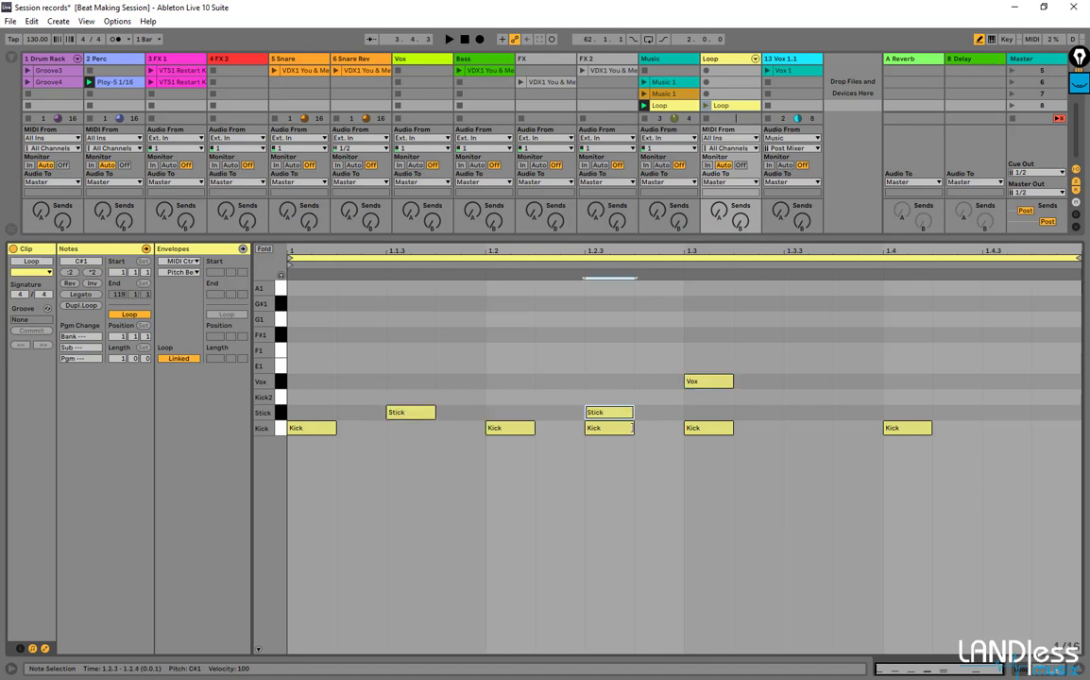
Replace the Kick hit at 1.2.3 with one at 1.2.4, and add Stick hits at 1.3.3 and 1.4.3.
{"action": "left_click", "coordinate": [632, 428]}
{"action": "left_click", "coordinate": [652, 428]}
{"action": "left_click", "coordinate": [810, 412]}
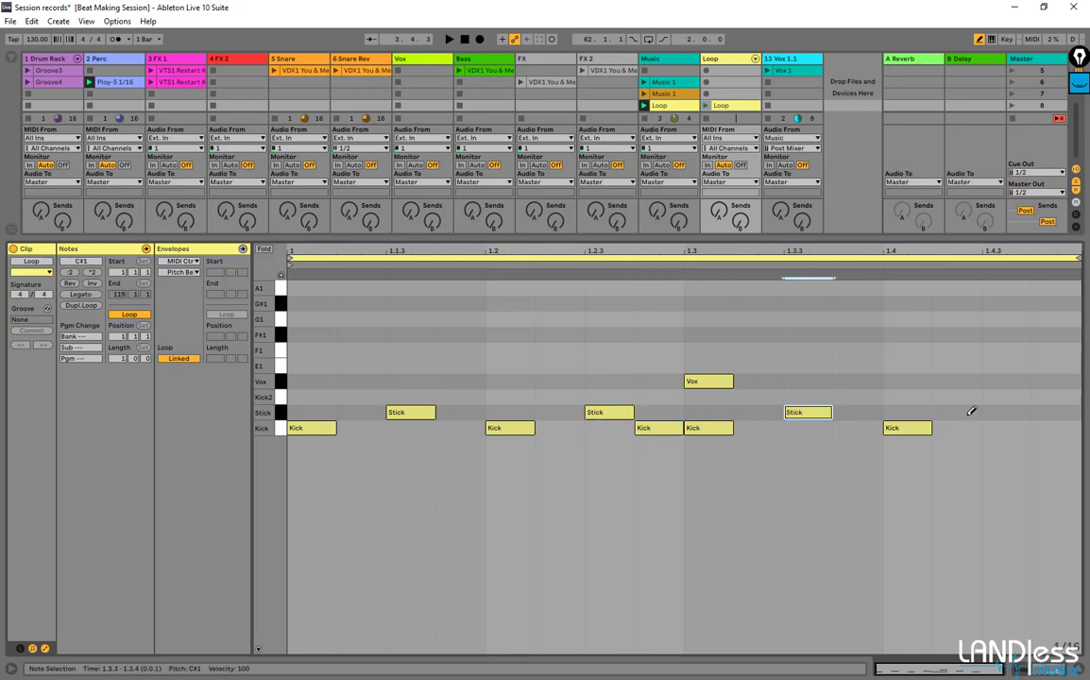
{"action": "left_click", "coordinate": [990, 412]}
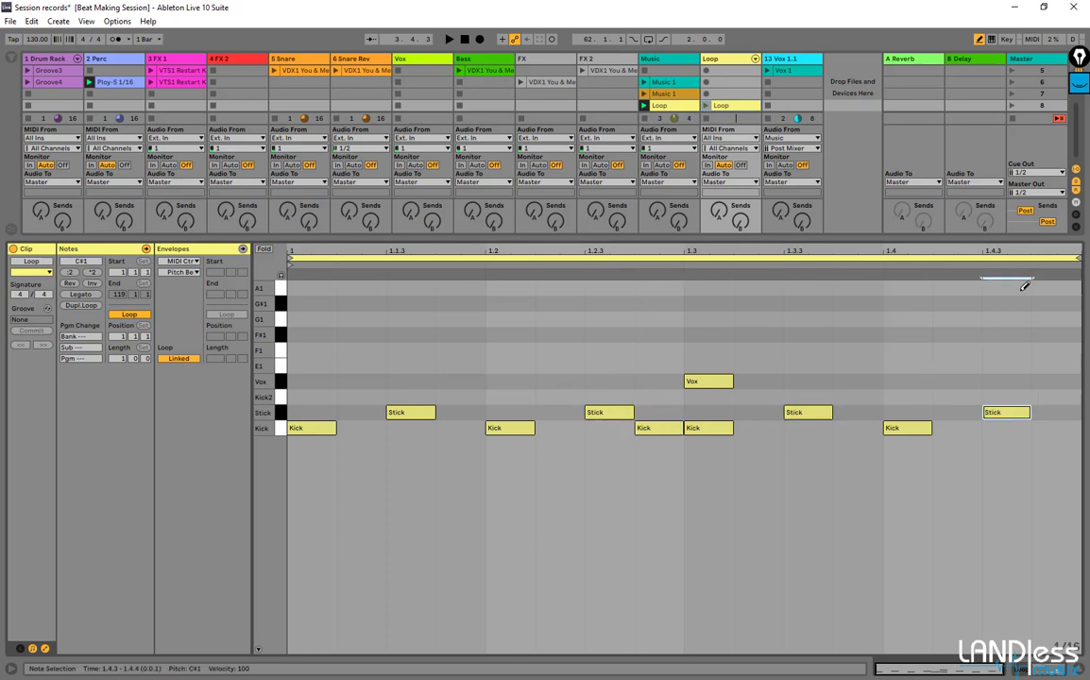
Play the Loop clip with its track soloed, deactivate all of its Kick notes, and replay the pattern.
{"action": "left_click", "coordinate": [707, 106]}
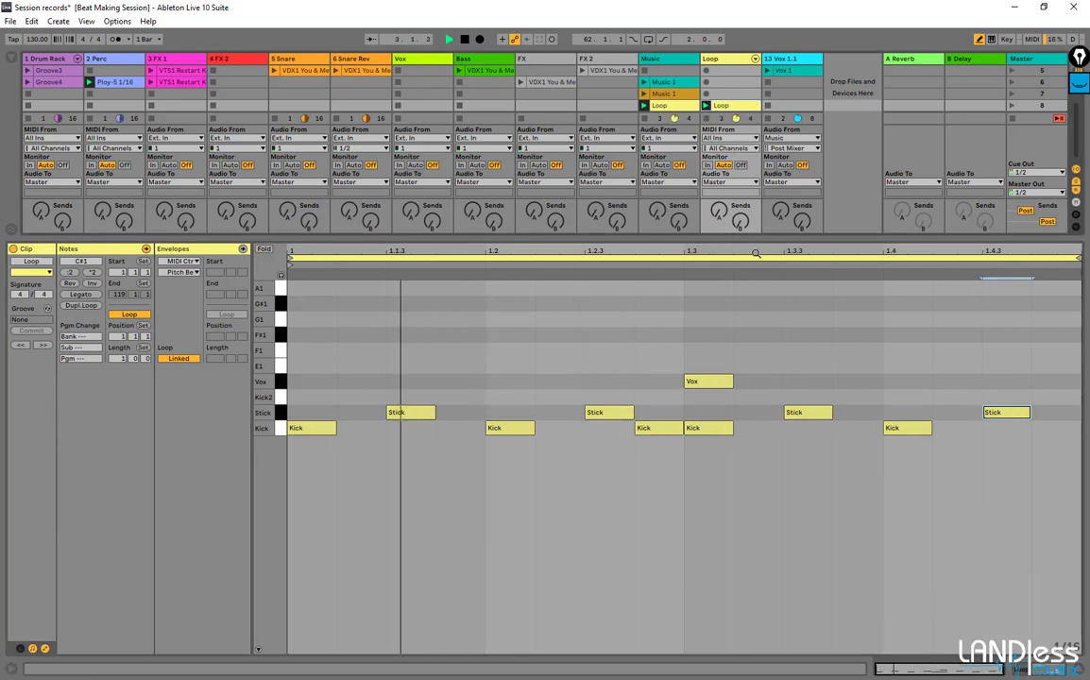
{"action": "left_click_drag", "start_coordinate": [729, 238], "coordinate": [729, 415]}
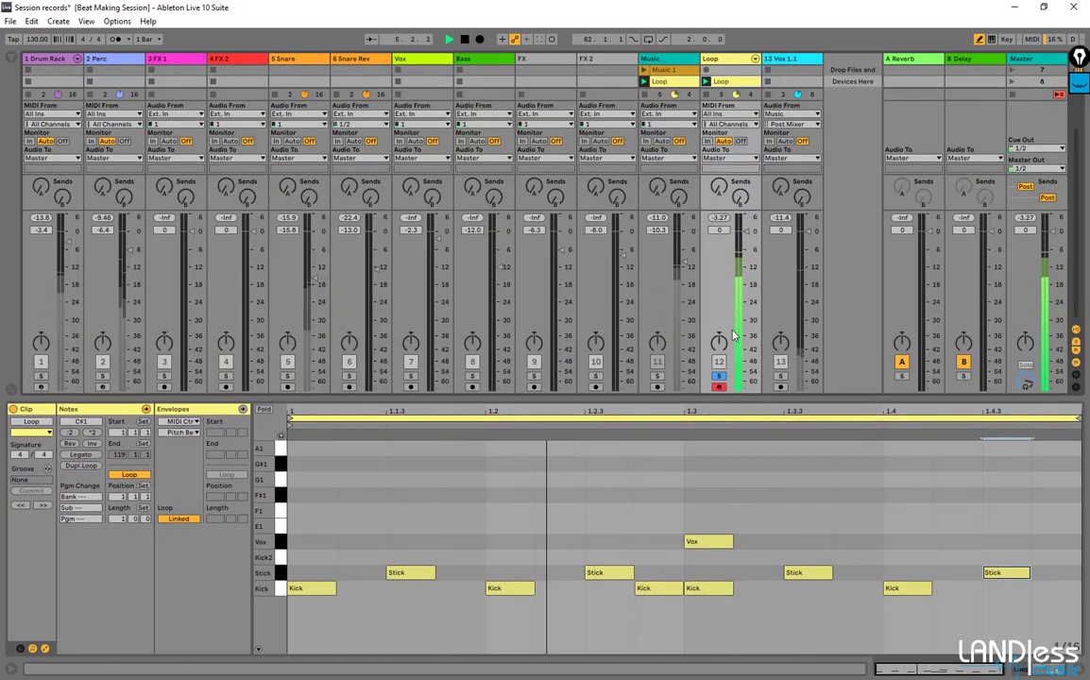
{"action": "left_click", "coordinate": [285, 591]}
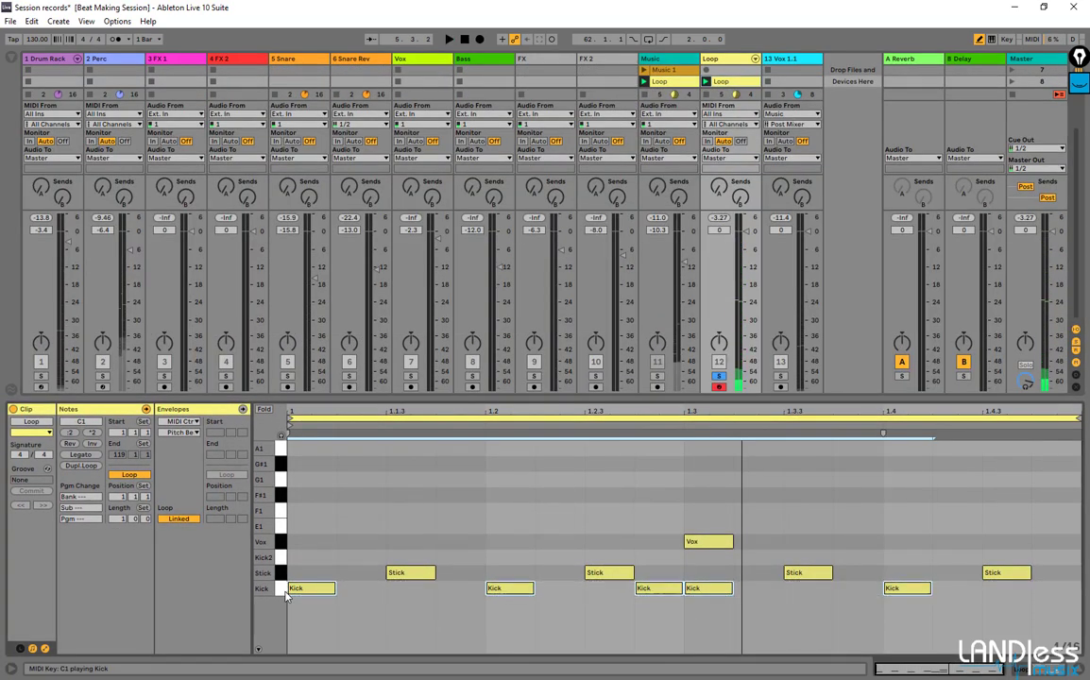
{"action": "key", "text": "0"}
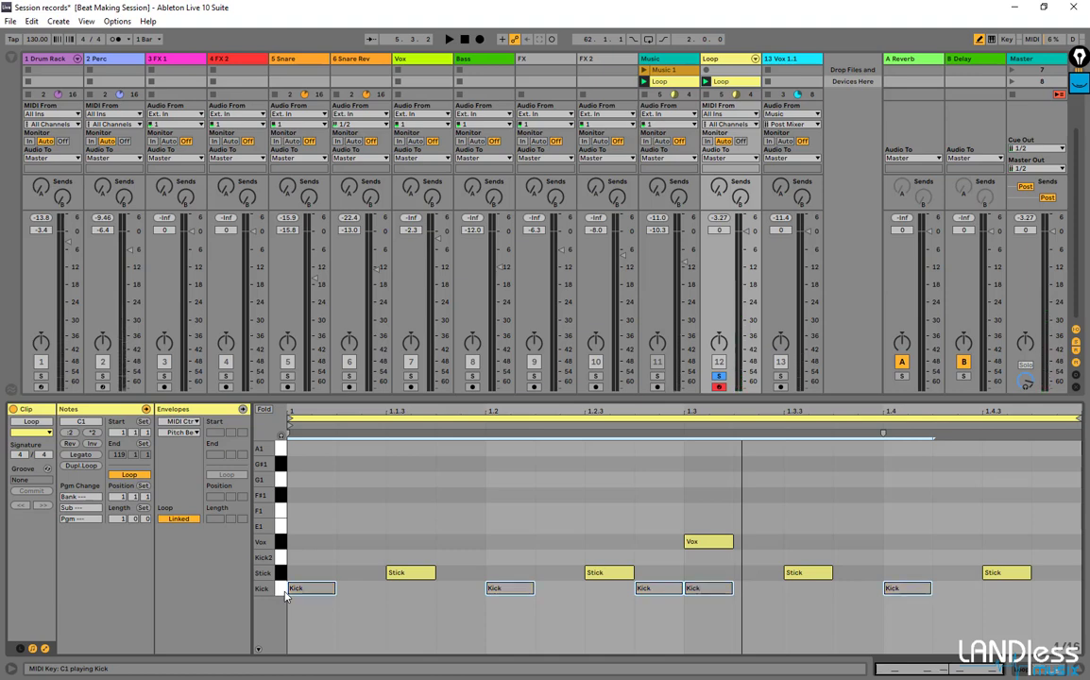
{"action": "key", "text": "space"}
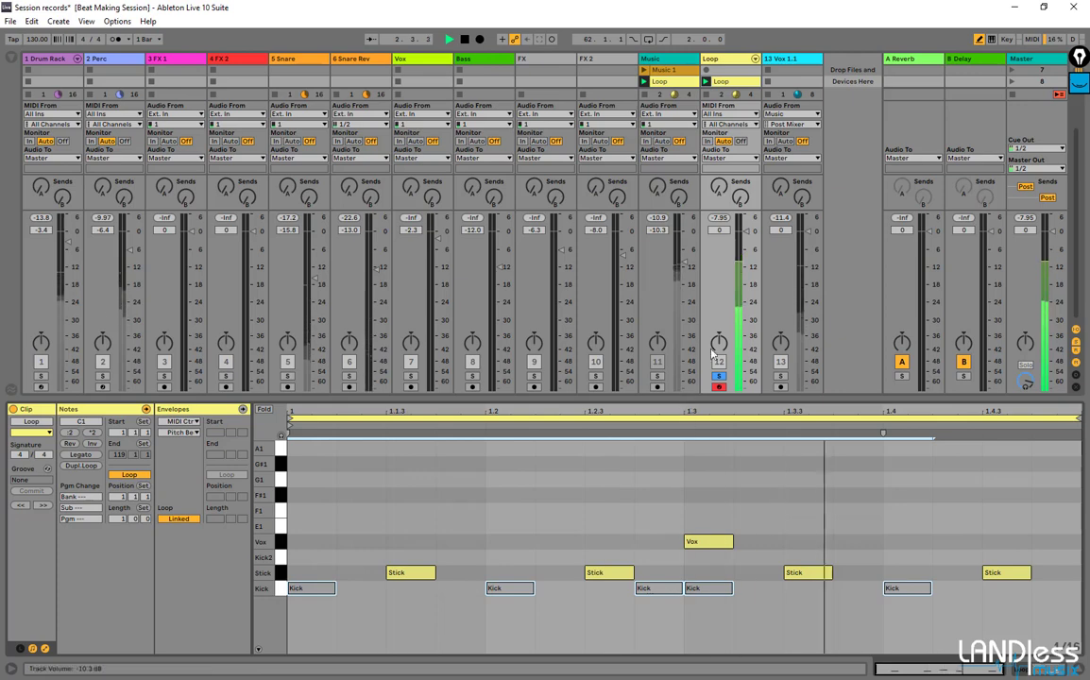
Unsolo the Loop track and move it behind the Vox 1.1 track.
{"action": "scroll", "coordinate": [808, 193], "scroll_direction": "down", "scroll_amount": 2}
{"action": "key", "text": "ctrl+alt+l"}
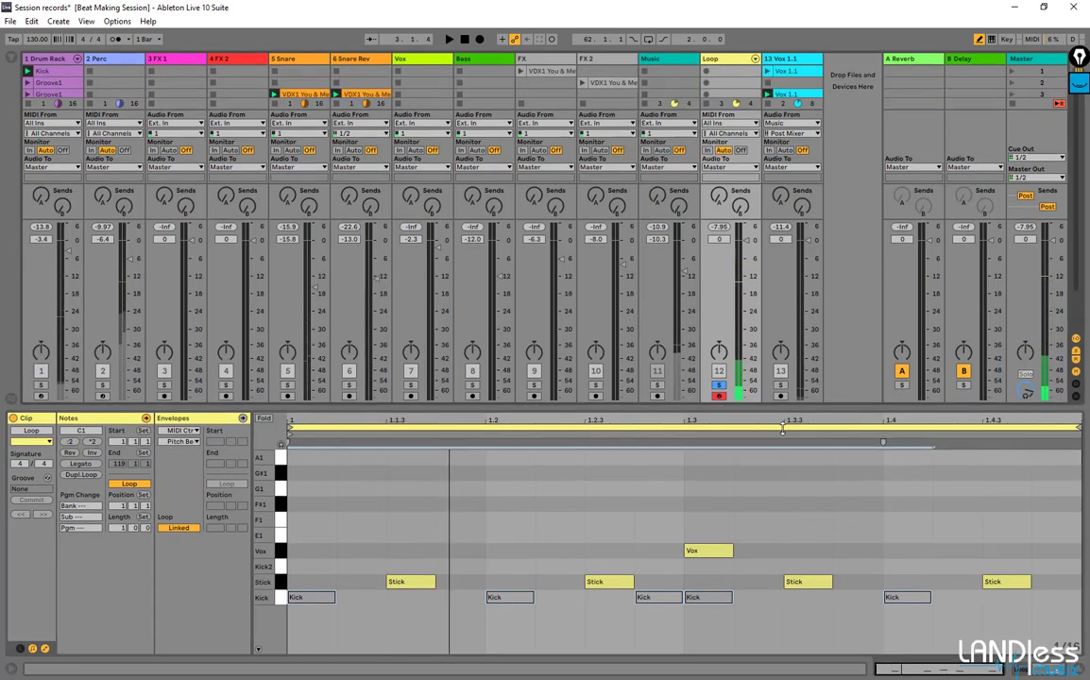
{"action": "left_click", "coordinate": [719, 636]}
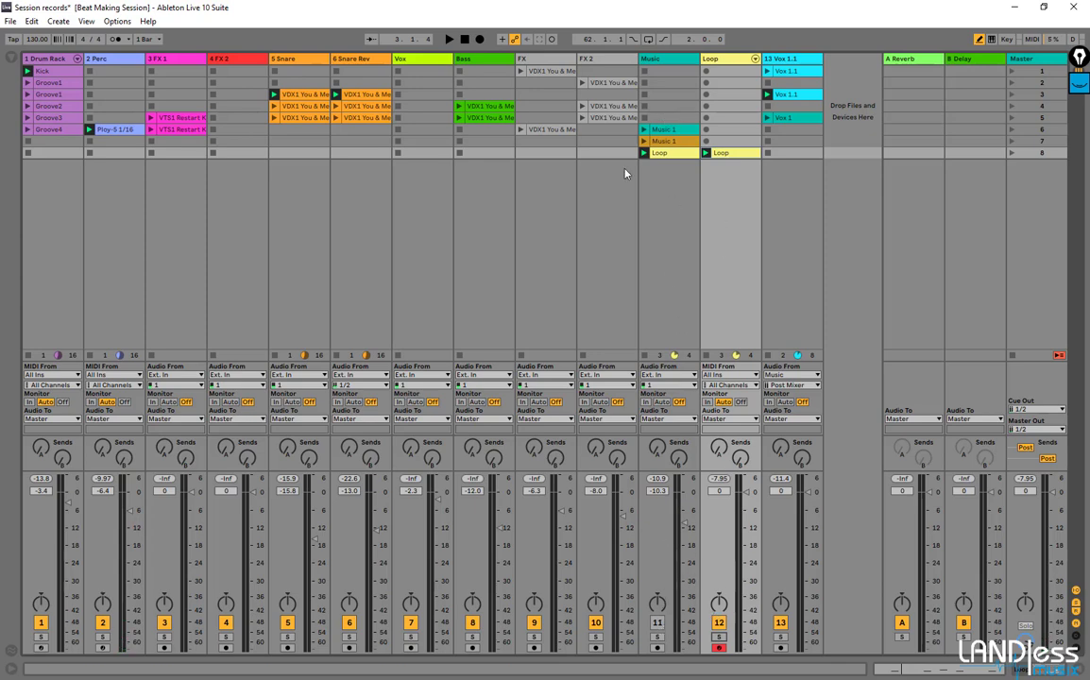
{"action": "left_click_drag", "start_coordinate": [723, 59], "coordinate": [794, 62]}
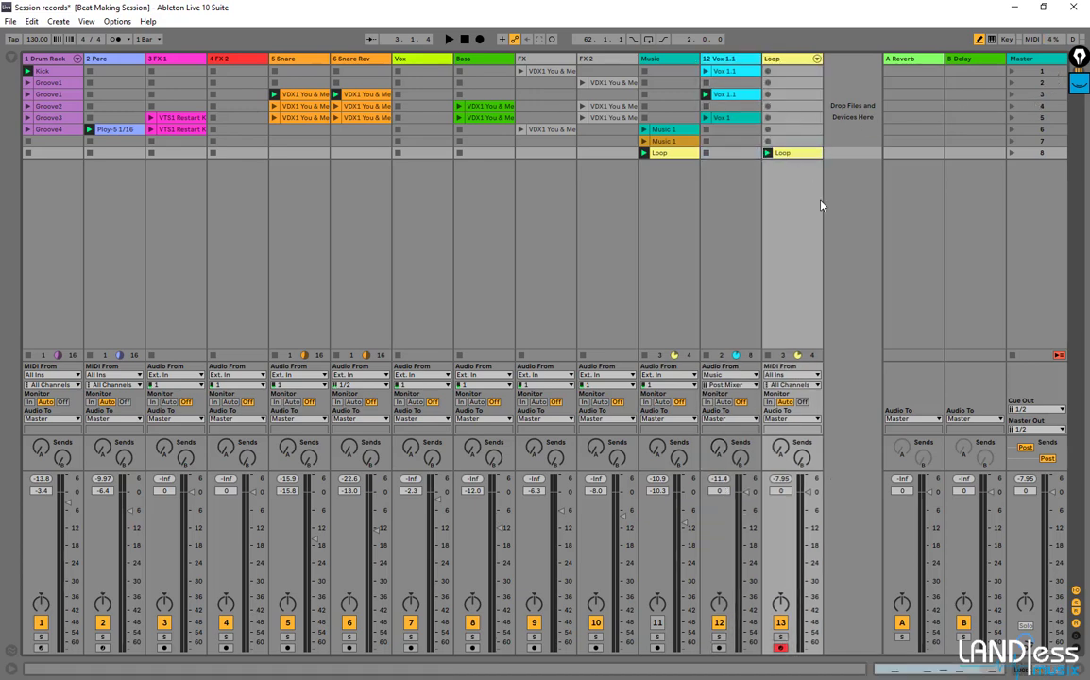
Play the full mix with the new Loop pattern and show the Loop clip's notes.
{"action": "key", "text": "space"}
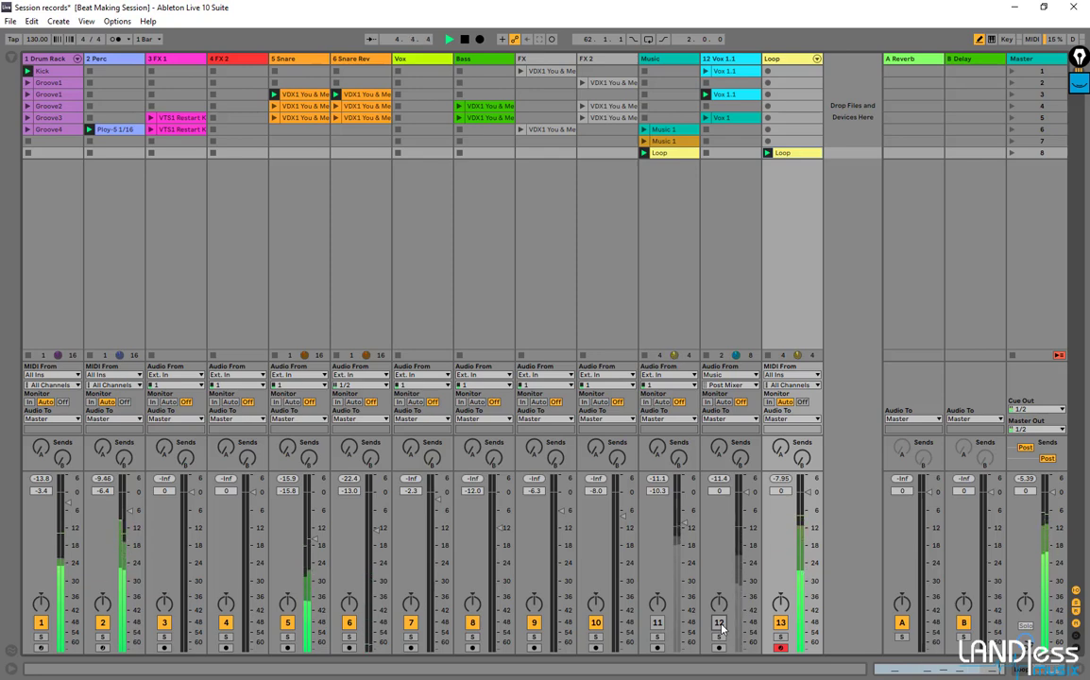
{"action": "key", "text": "ctrl+alt+l"}
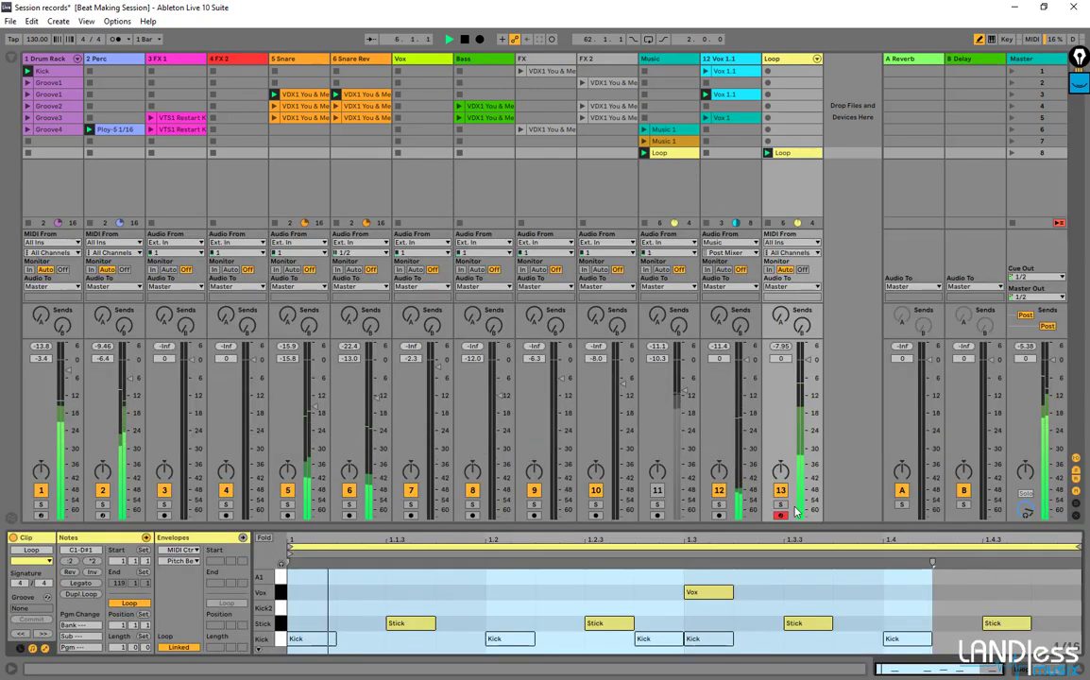
{"action": "left_click", "coordinate": [787, 582]}
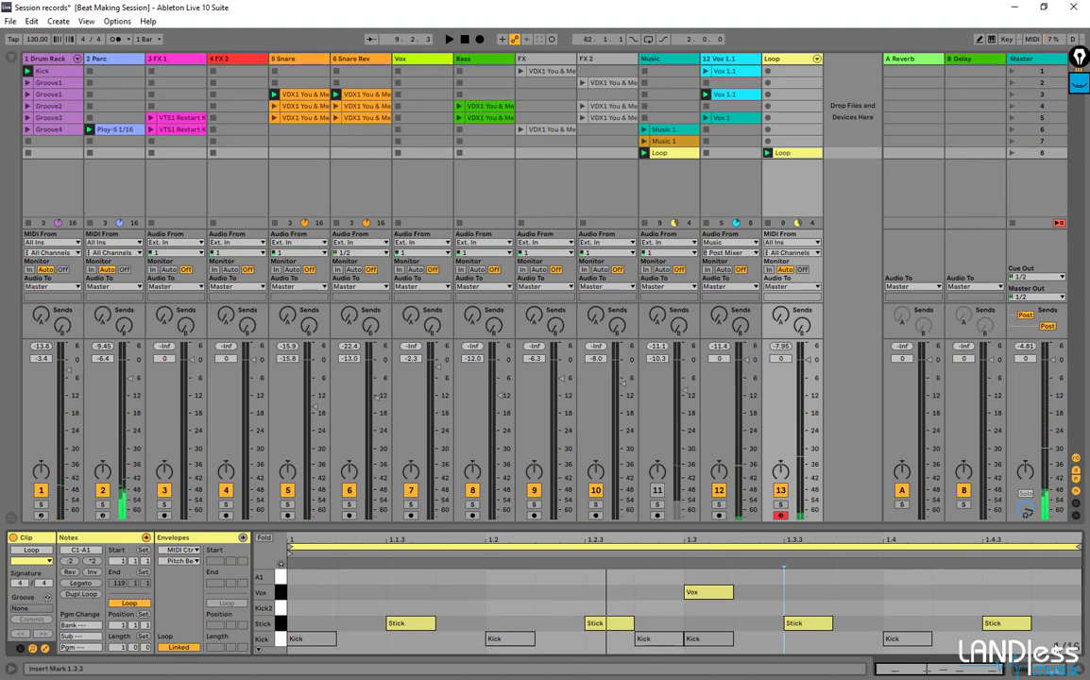
Show the Loop drum rack's chain list, inspect the Kick2 and Stick slices, and display the Vox slice.
{"action": "left_click", "coordinate": [1058, 670]}
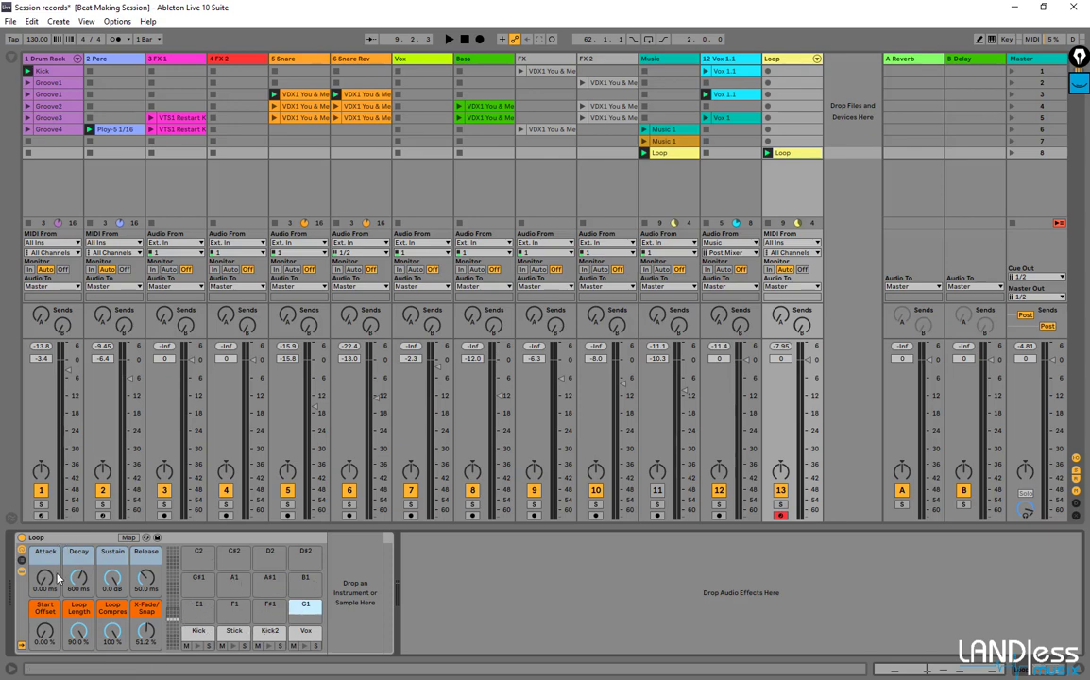
{"action": "left_click", "coordinate": [21, 562]}
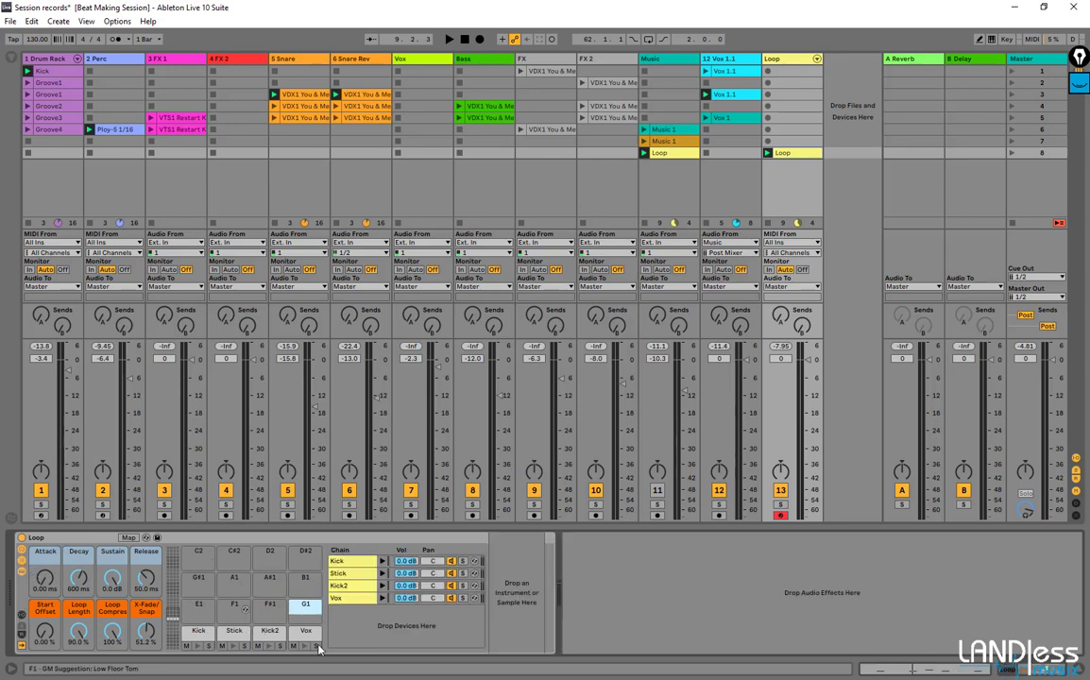
{"action": "left_click", "coordinate": [346, 600]}
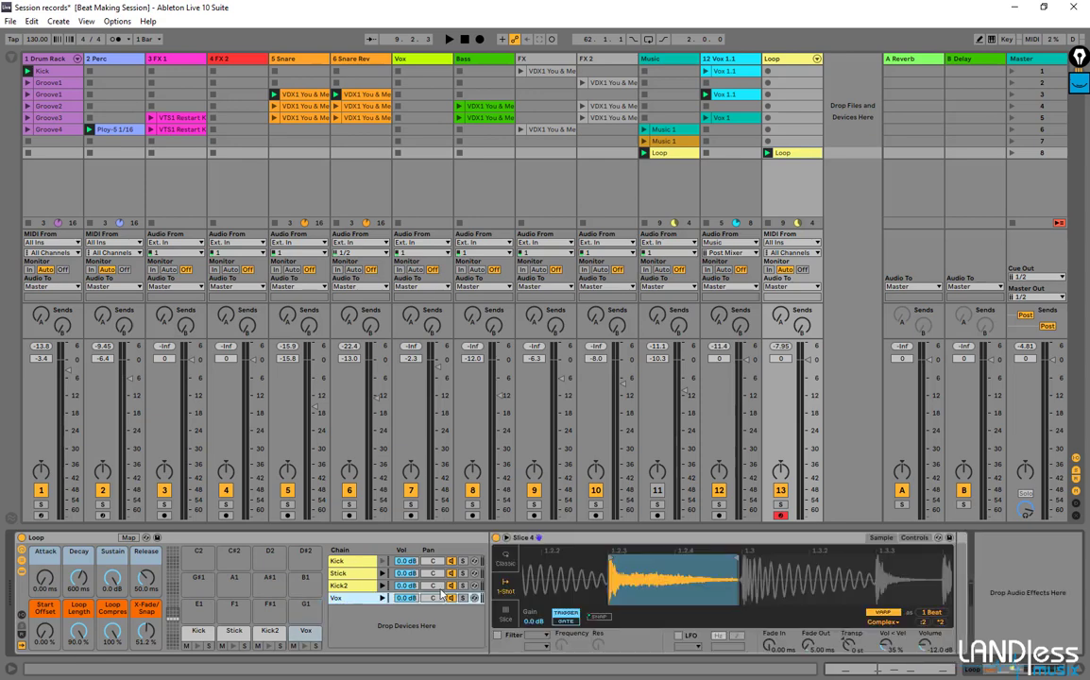
{"action": "left_click", "coordinate": [342, 587]}
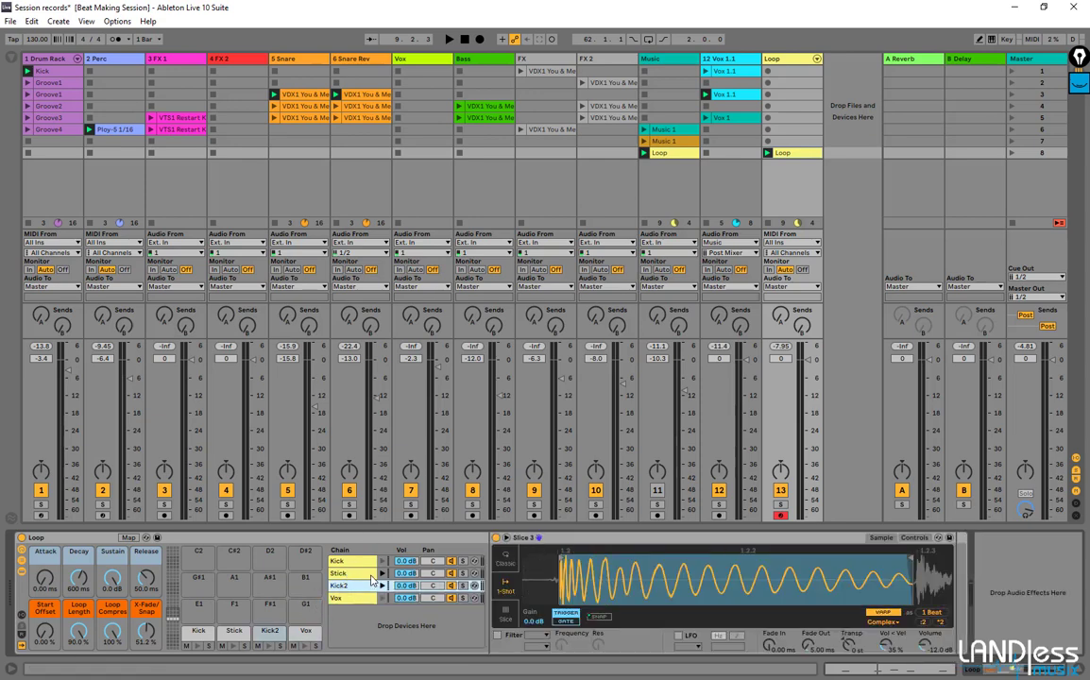
{"action": "left_click", "coordinate": [364, 574]}
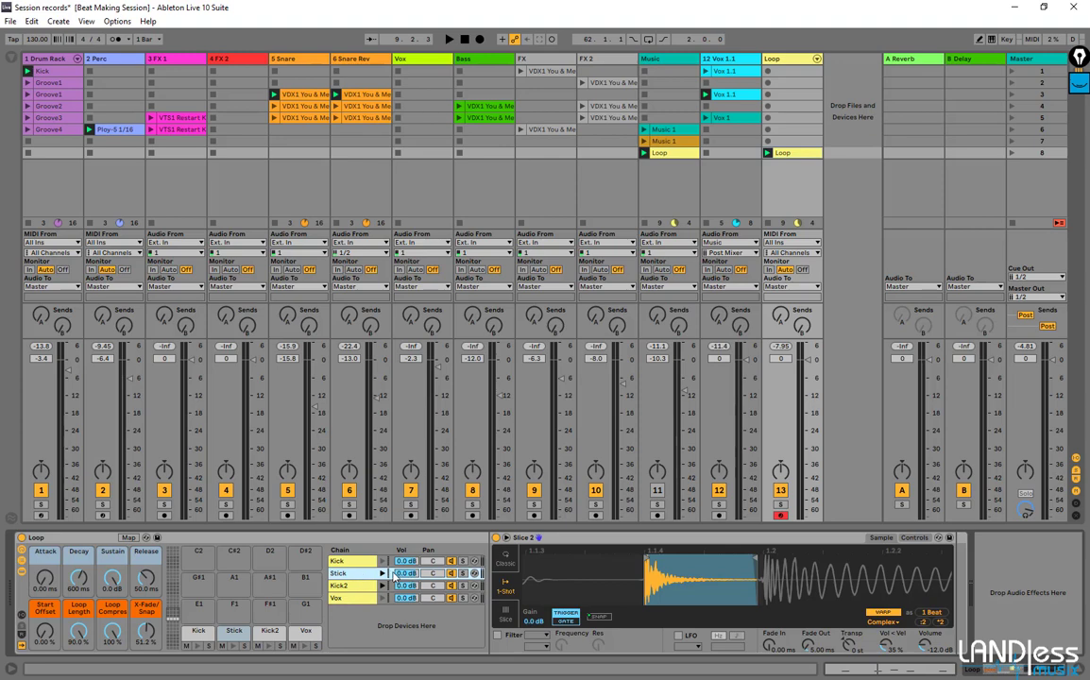
{"action": "left_click", "coordinate": [384, 574]}
{"action": "left_click", "coordinate": [386, 592]}
{"action": "left_click", "coordinate": [372, 599]}
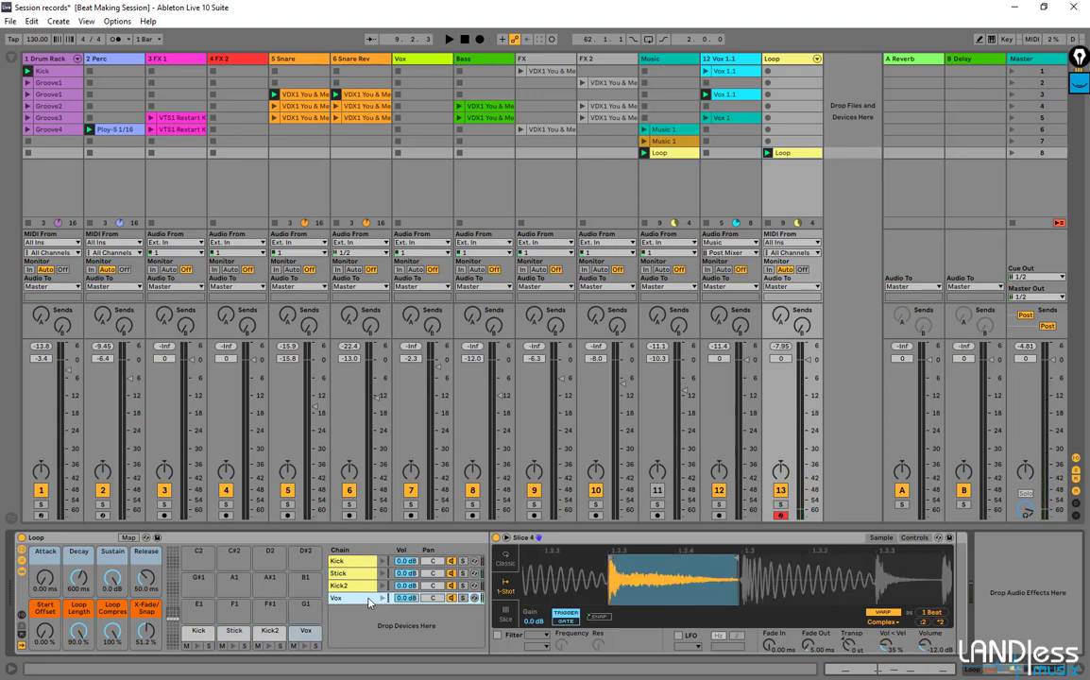
Transpose the Vox slice to +2 st while listening to the Loop clip.
{"action": "left_click", "coordinate": [851, 645]}
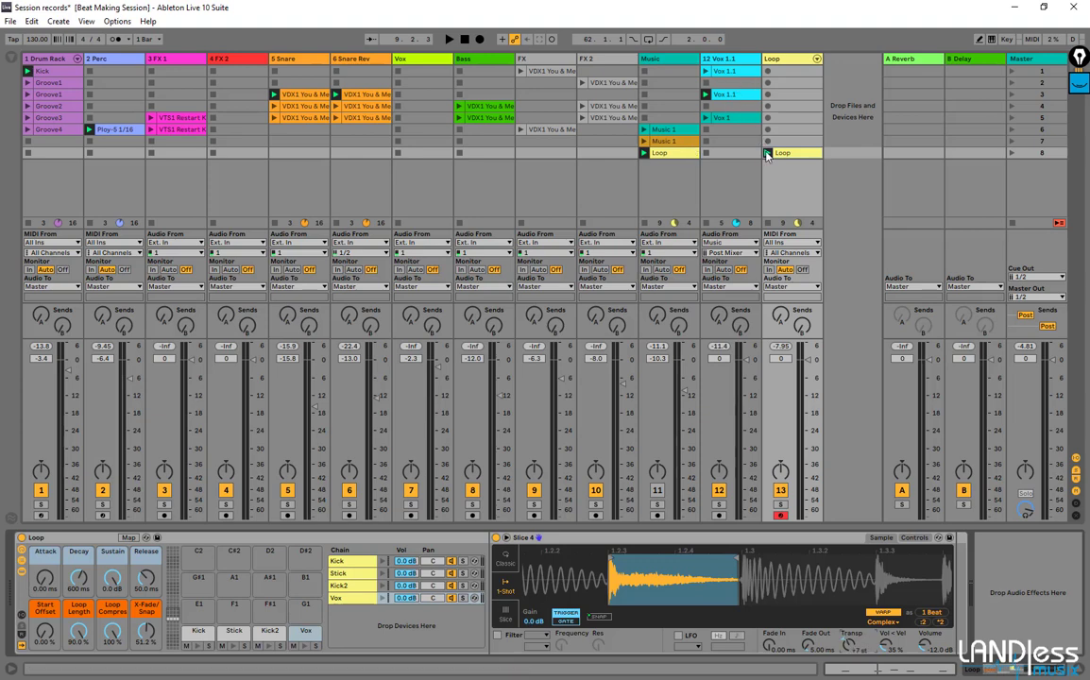
{"action": "left_click", "coordinate": [767, 153]}
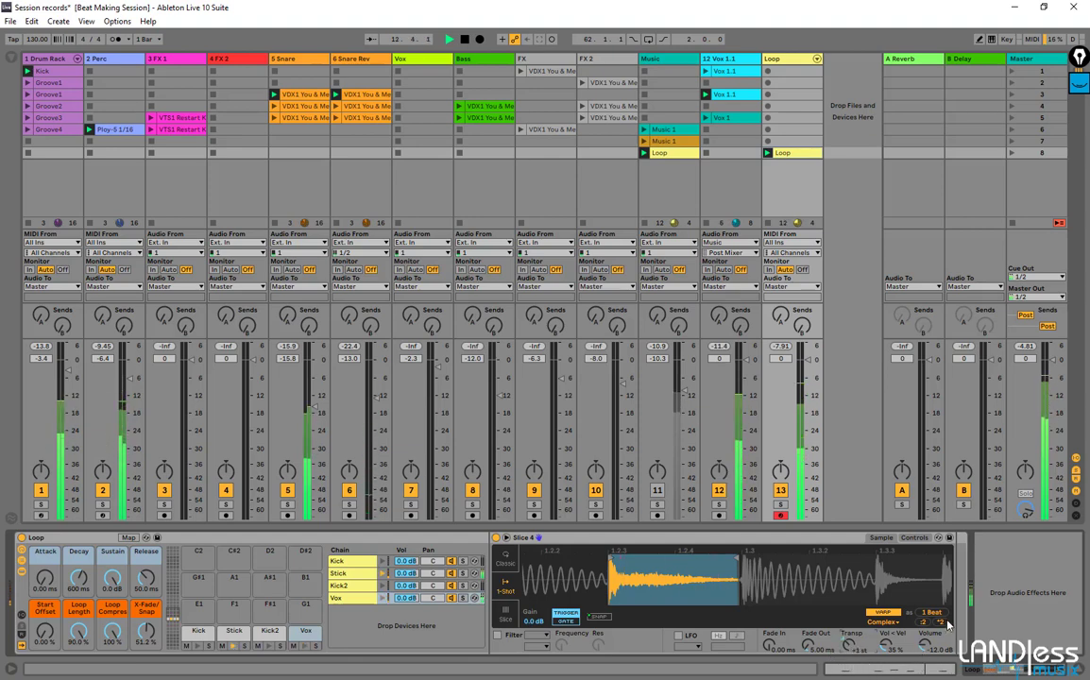
{"action": "left_click_drag", "start_coordinate": [847, 652], "coordinate": [846, 642]}
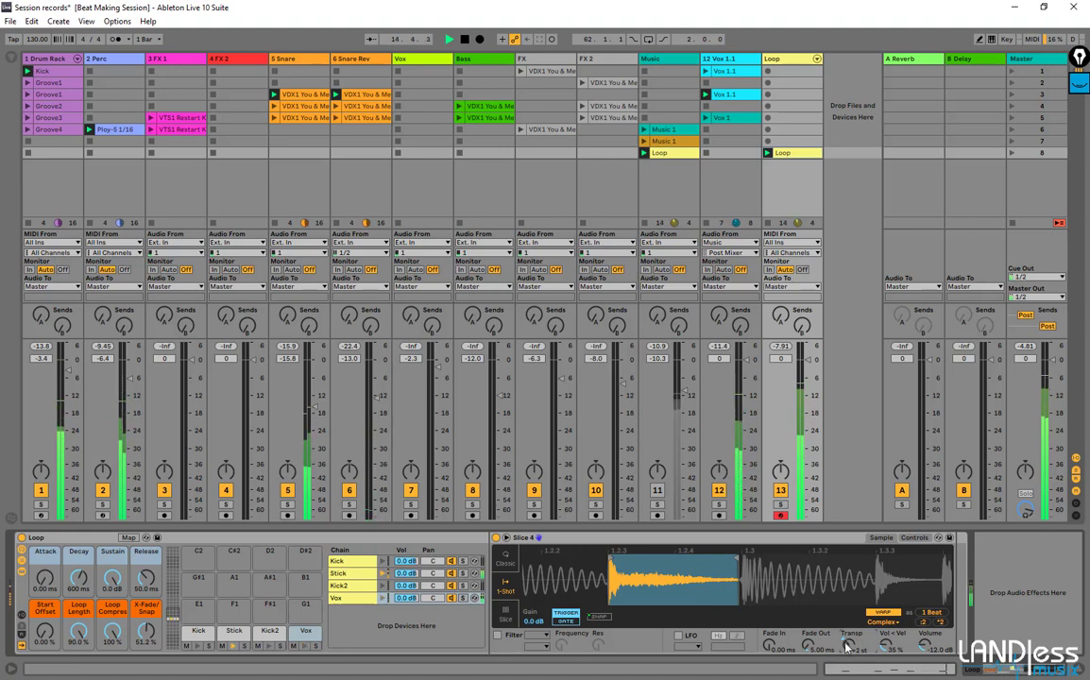
Open the Loop clip in an enlarged note editor and duplicate its loop to two bars.
{"action": "left_click", "coordinate": [792, 153]}
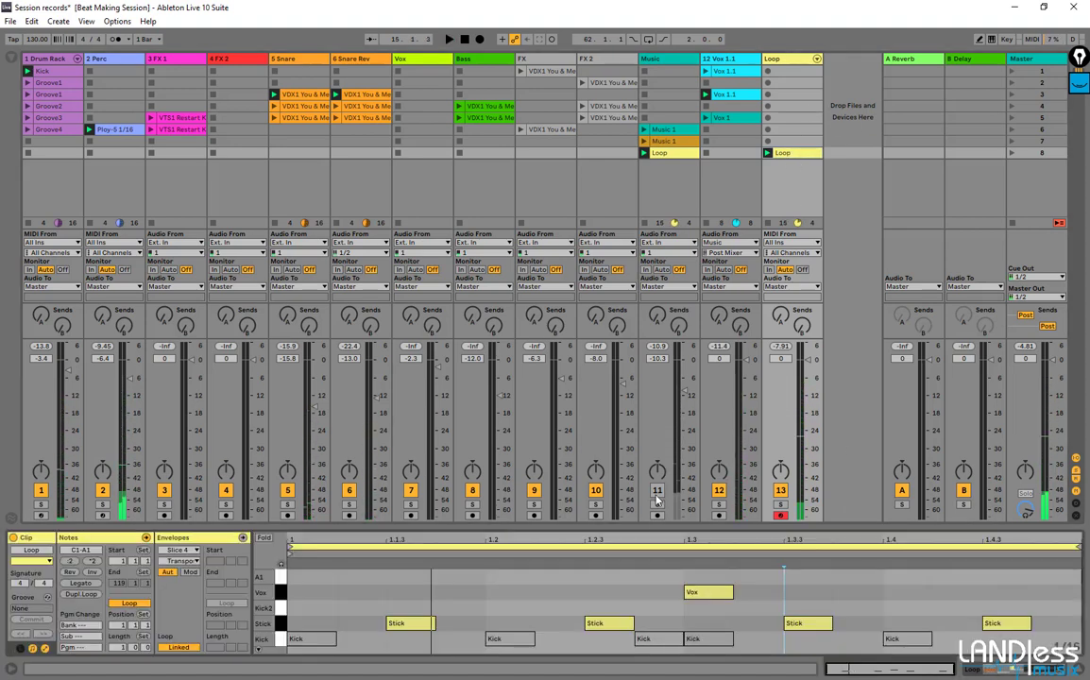
{"action": "left_click_drag", "start_coordinate": [658, 531], "coordinate": [659, 266]}
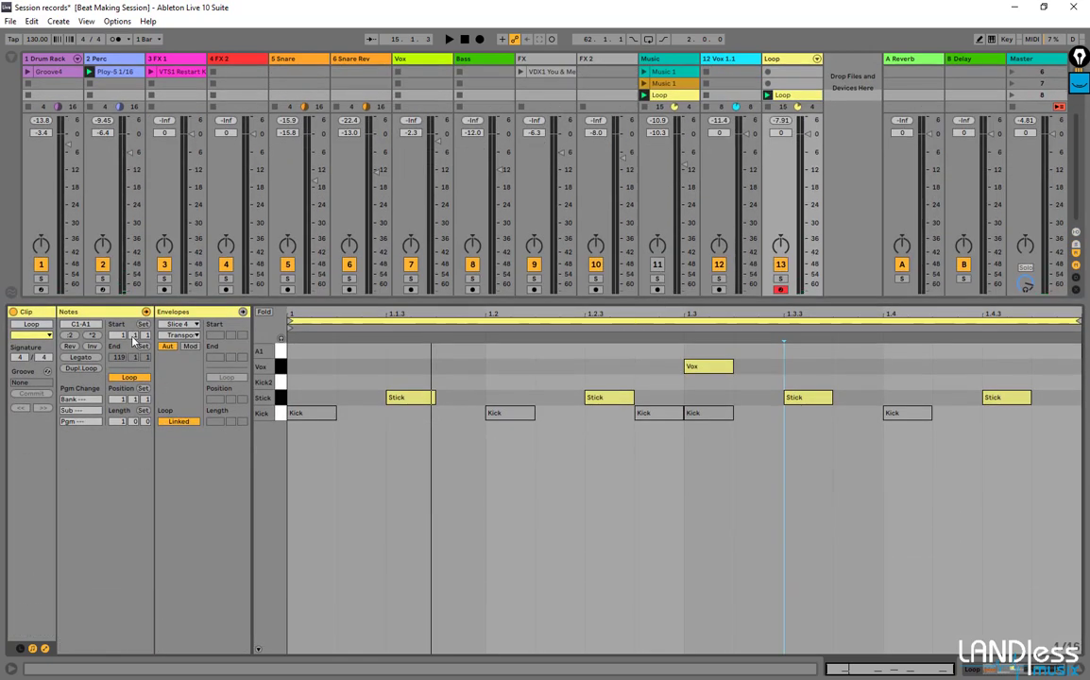
{"action": "left_click", "coordinate": [75, 369]}
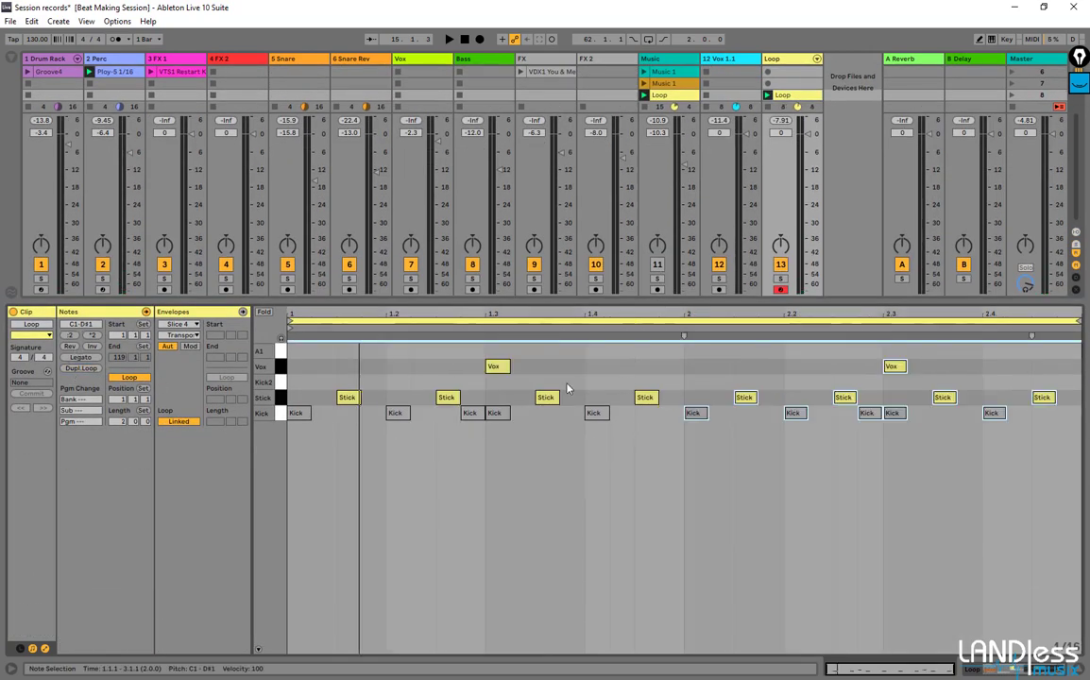
Delete the first bar's Vox note at 1.3, play the two-bar pattern, and return to the drum rack's devices.
{"action": "left_click", "coordinate": [504, 367]}
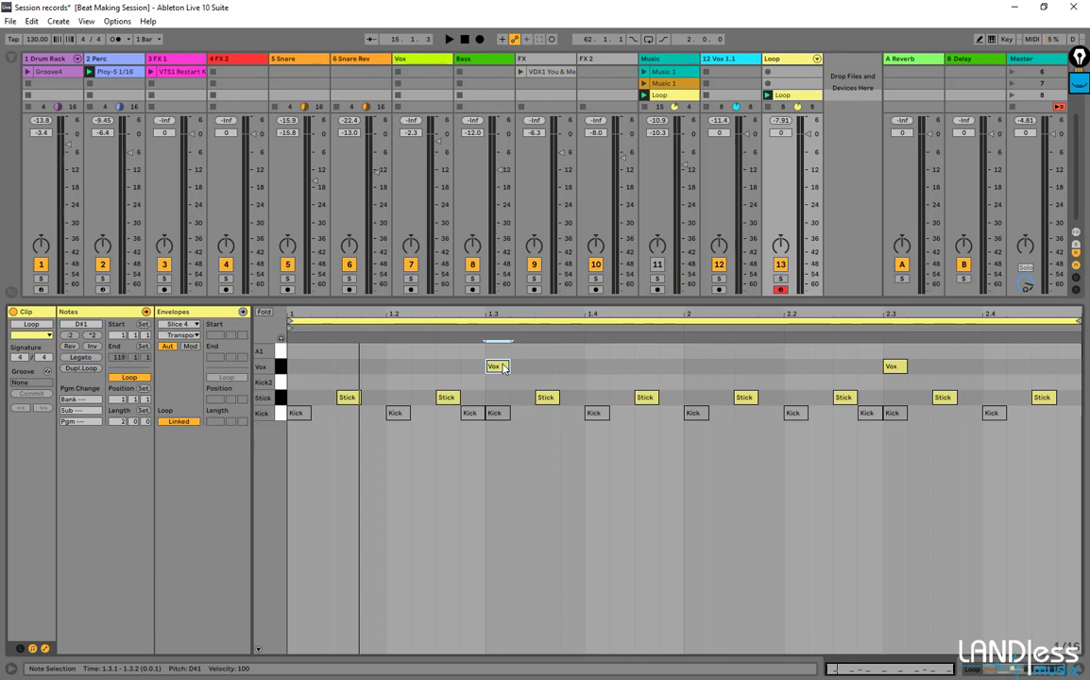
{"action": "key", "text": "Delete"}
{"action": "key", "text": "space"}
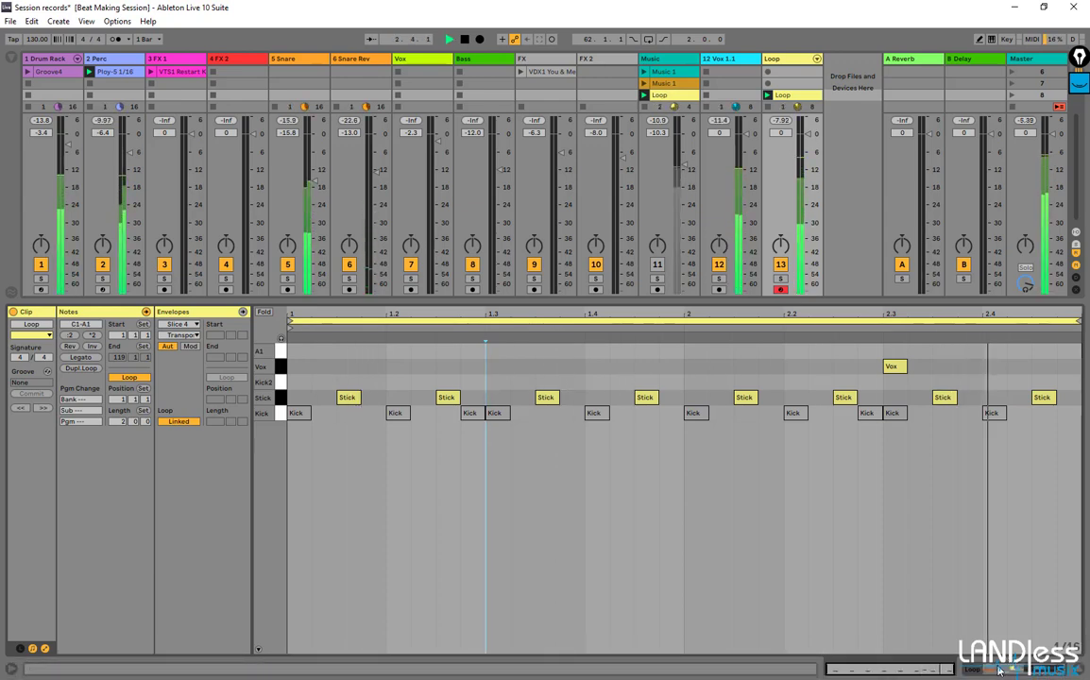
{"action": "key", "text": "shift+Tab"}
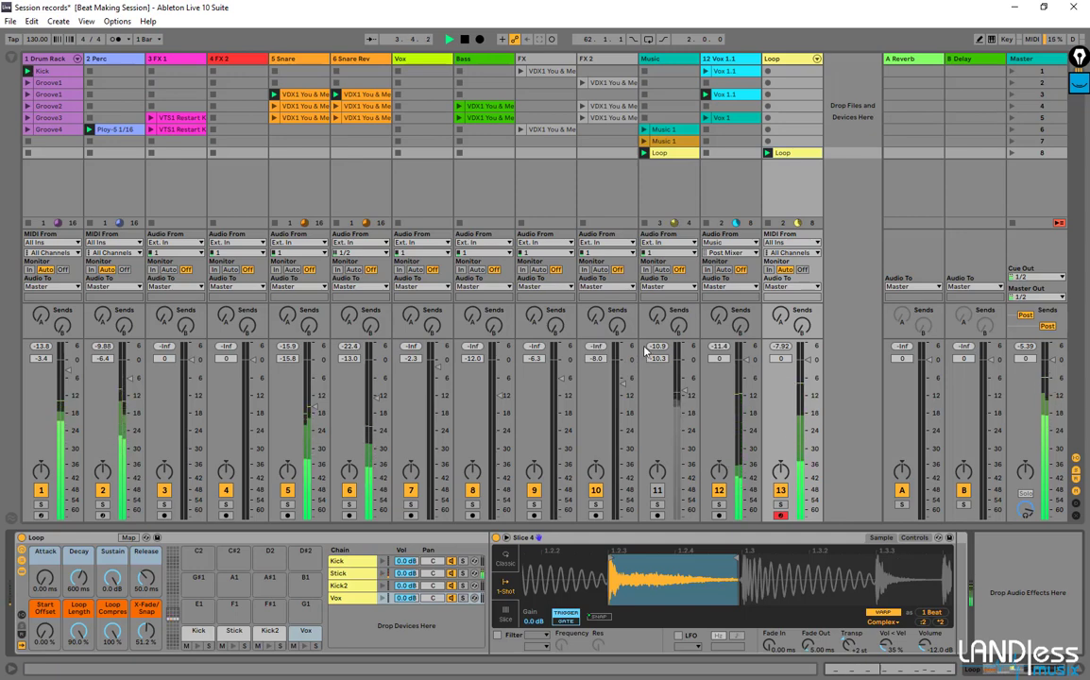